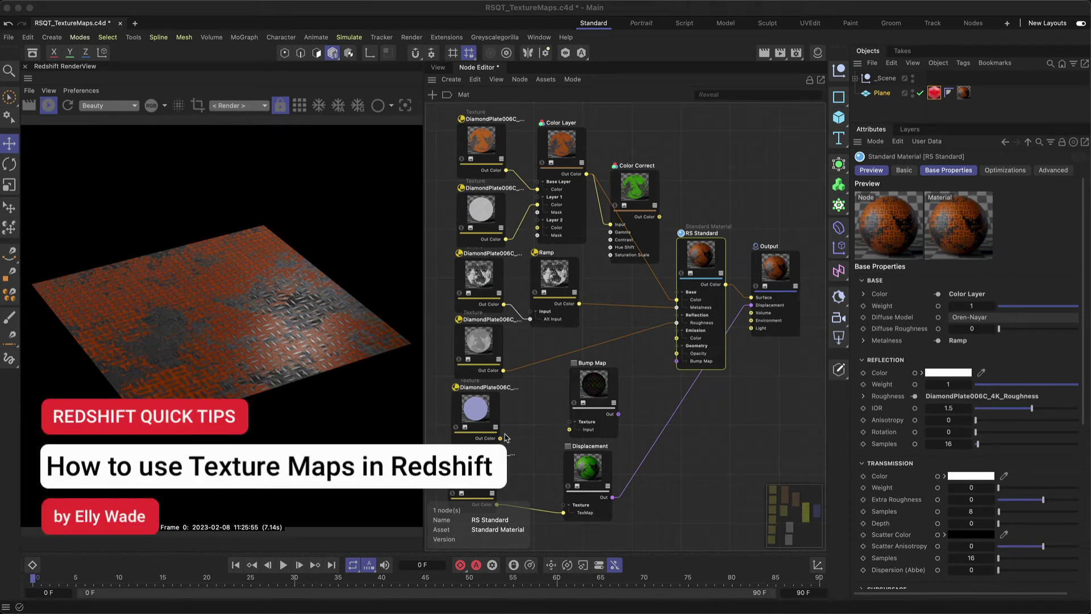
- Wire the texture into Bump Map Input and Color Correct into Base Color, then enable Geometry Override on the RS tag
drag(500, 438, 677, 362)
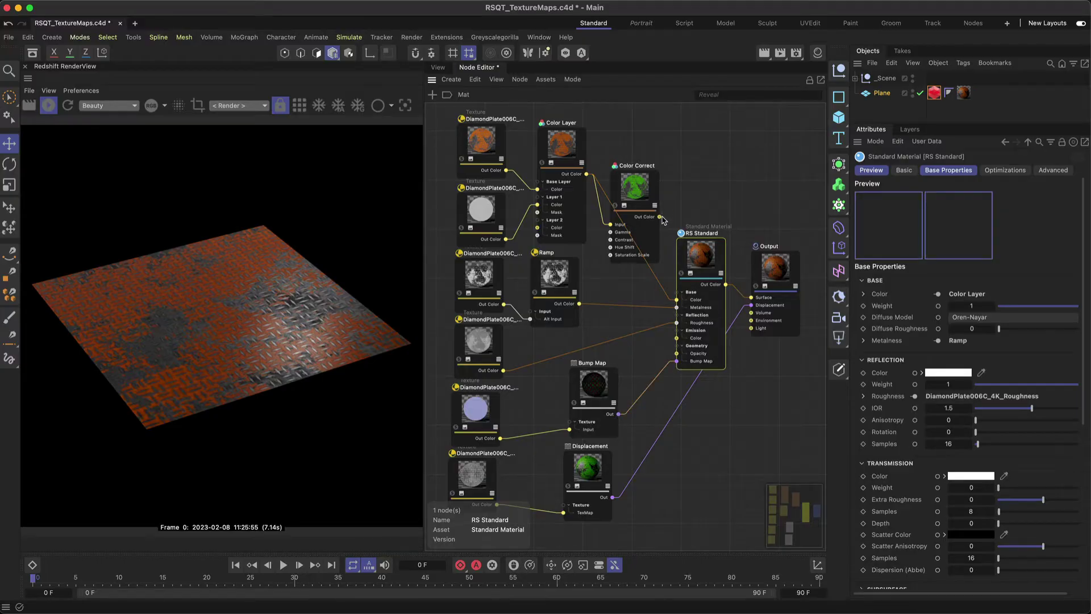
drag(660, 217, 677, 299)
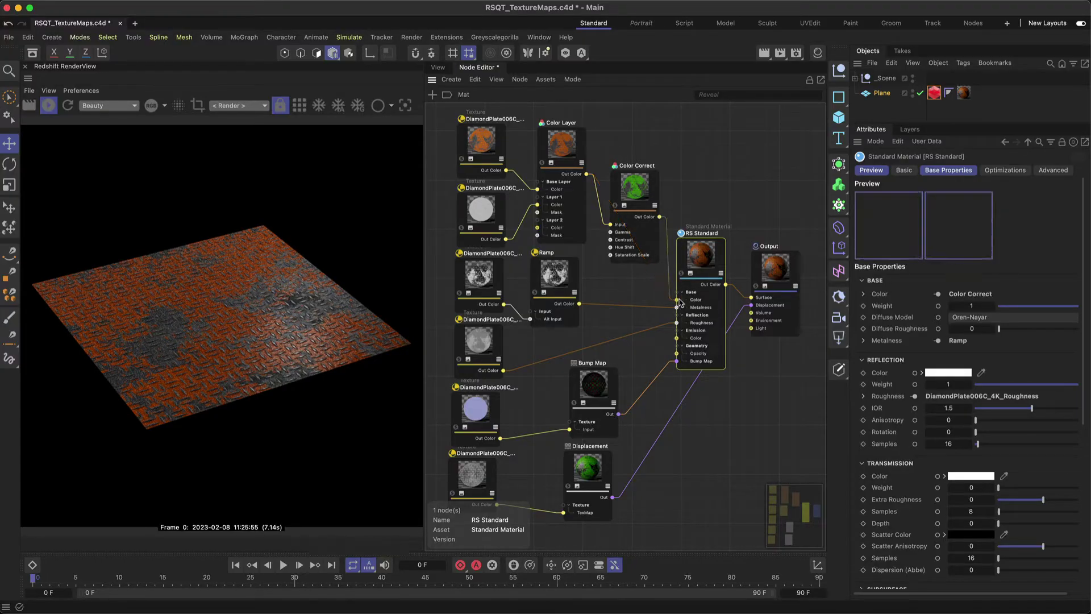
click(934, 92)
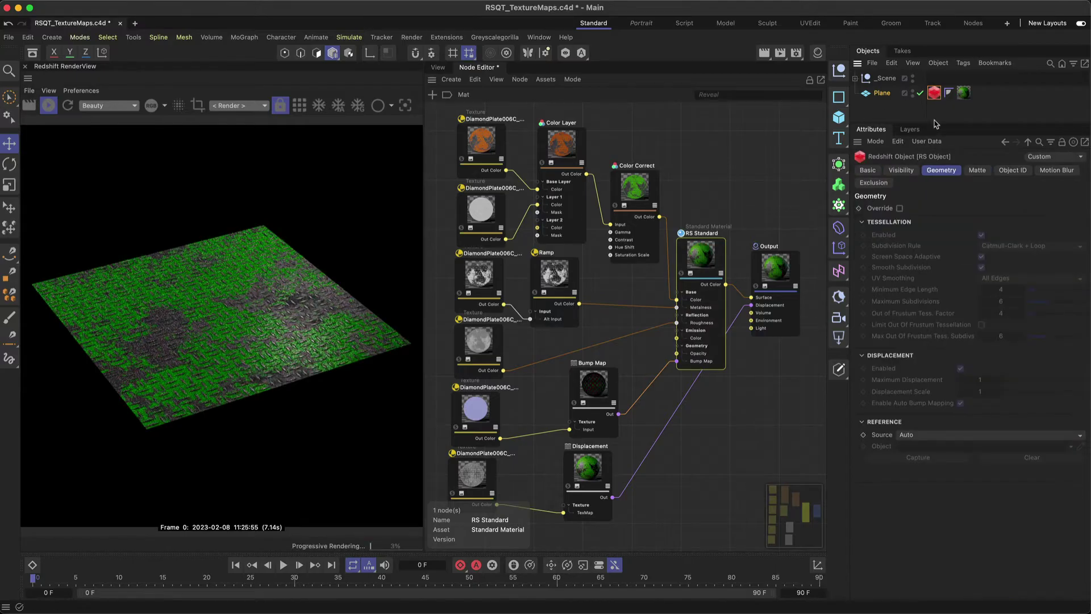
click(900, 209)
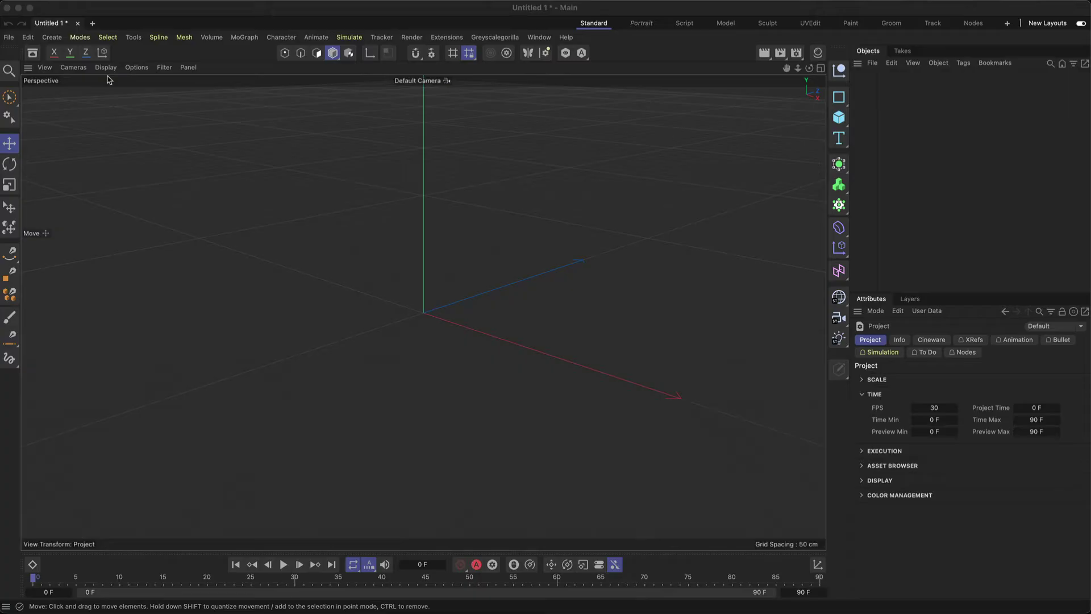
click(32, 53)
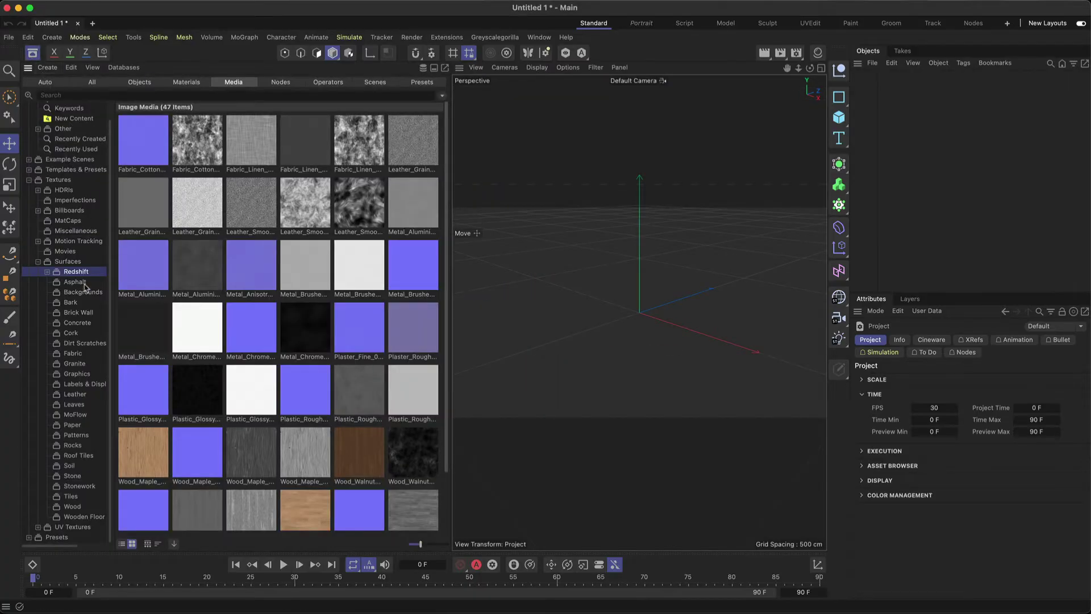
click(77, 323)
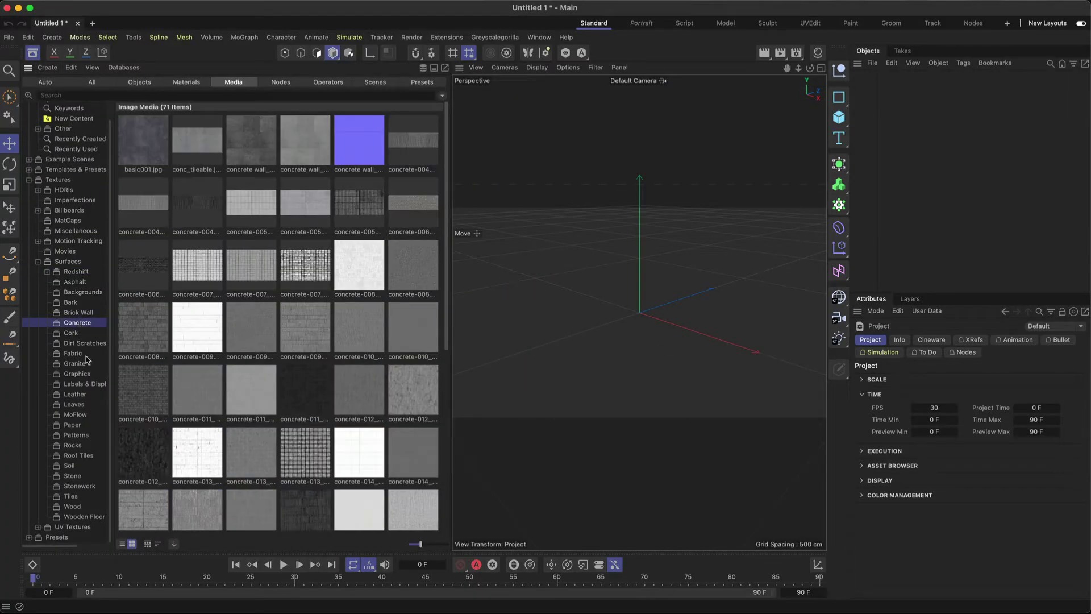
click(74, 506)
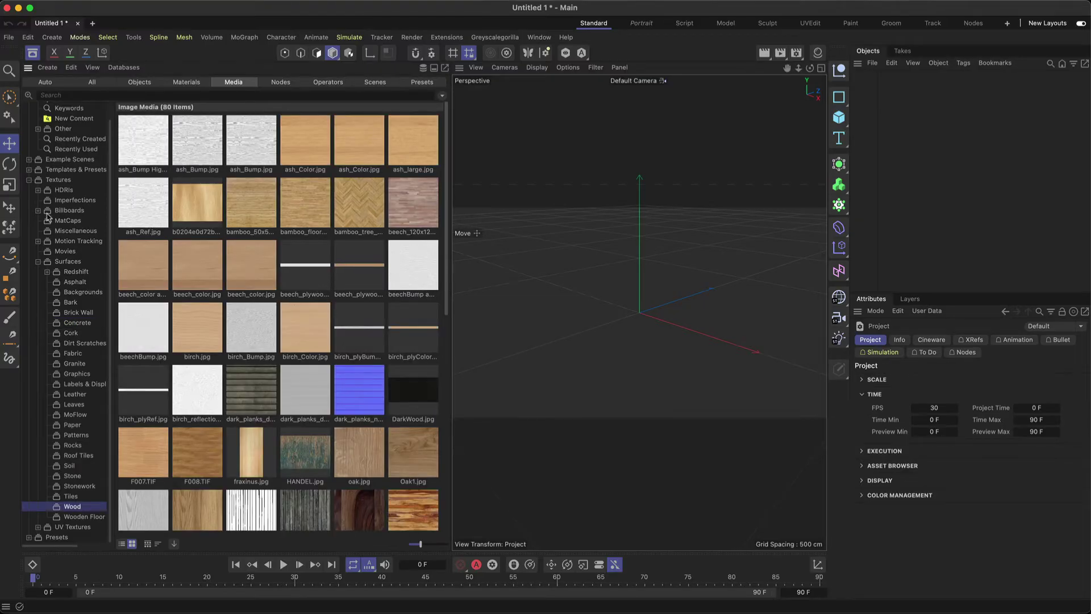
key(shift+F8)
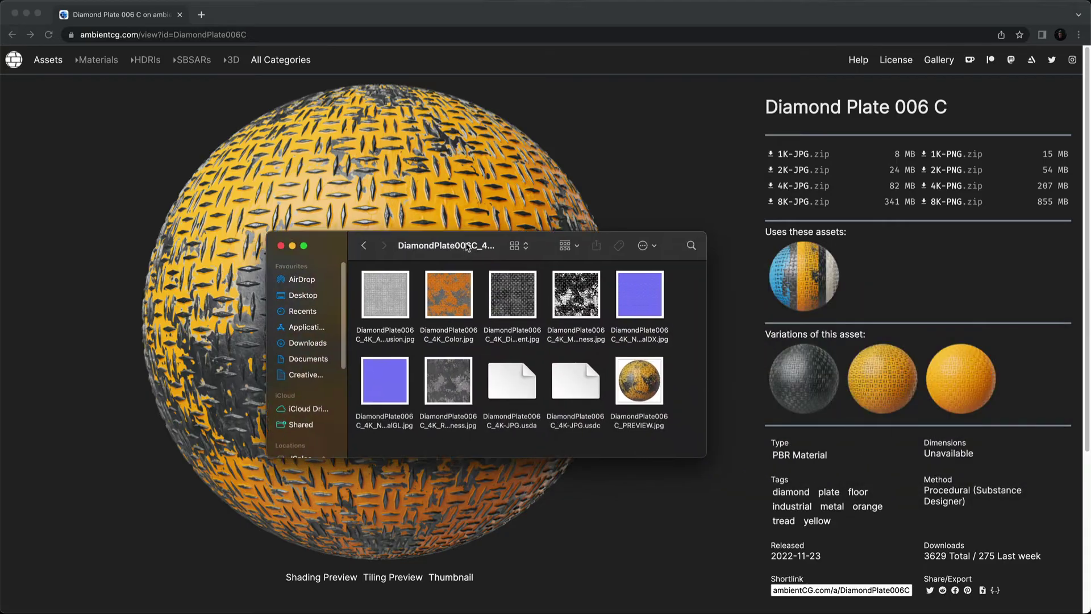
drag(475, 251, 480, 244)
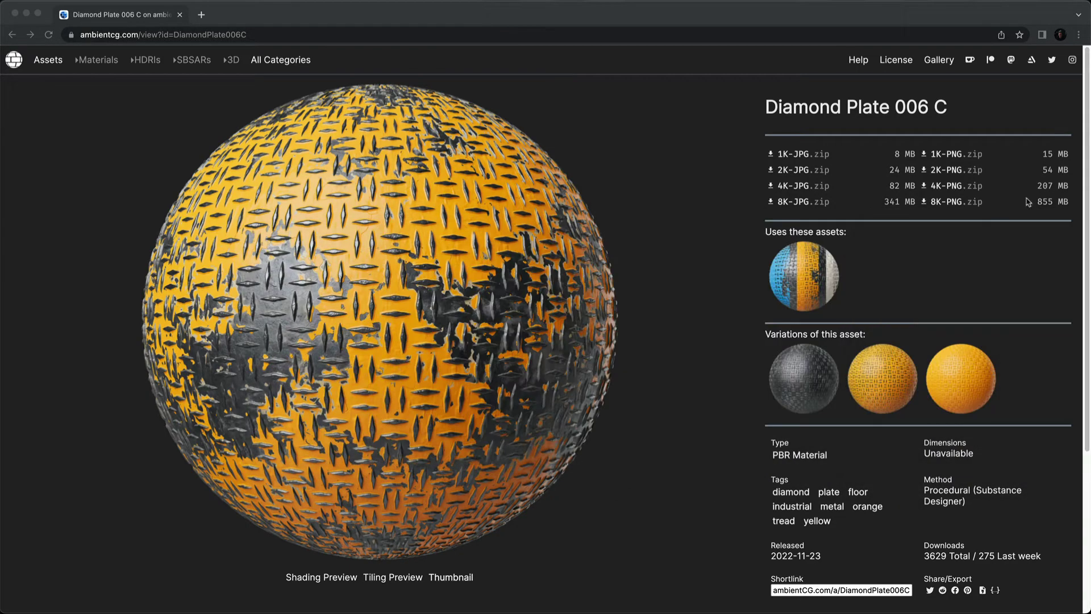
- Minimize Chrome to bring the Cinema 4D window forward
click(26, 13)
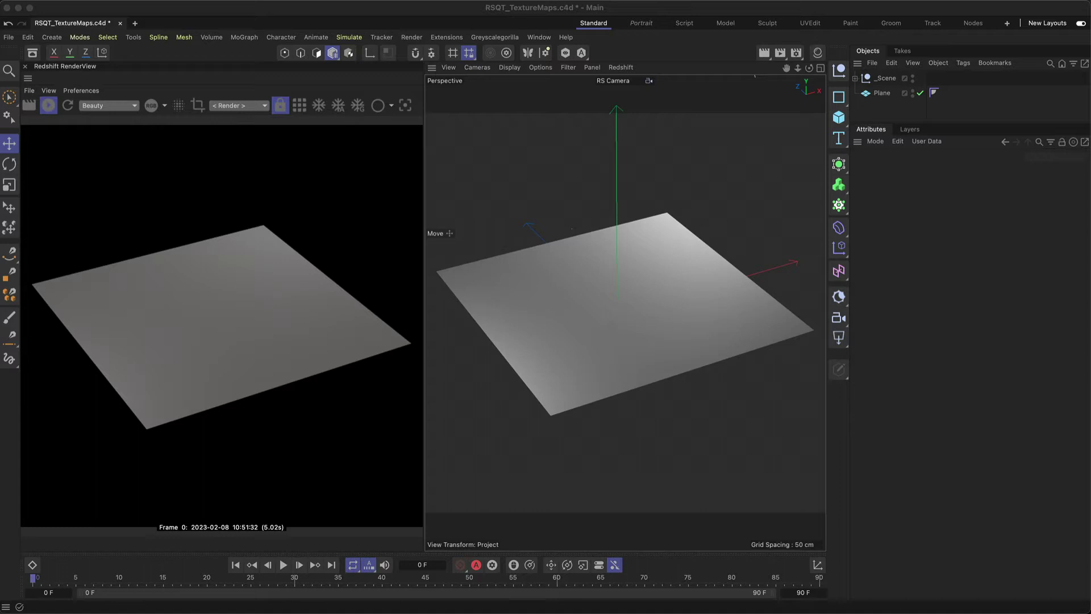
- Create a new Redshift material, Mat, and assign it to the Plane
click(817, 52)
double_click(761, 119)
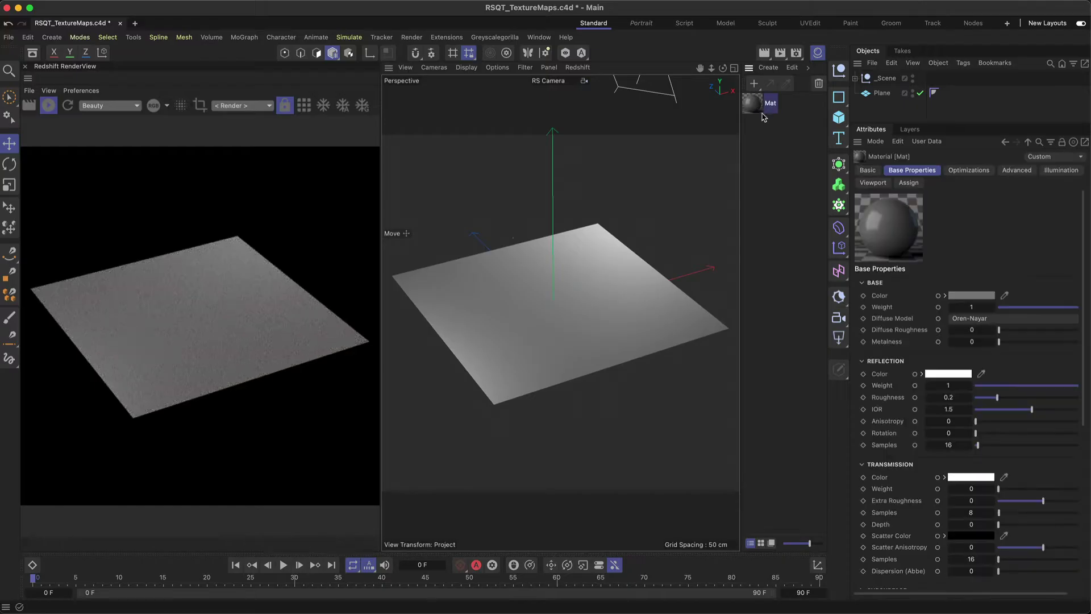
drag(752, 103, 878, 93)
- Dock Mat's node graph beside the render view and bring the texture maps folder forward
click(755, 106)
double_click(753, 104)
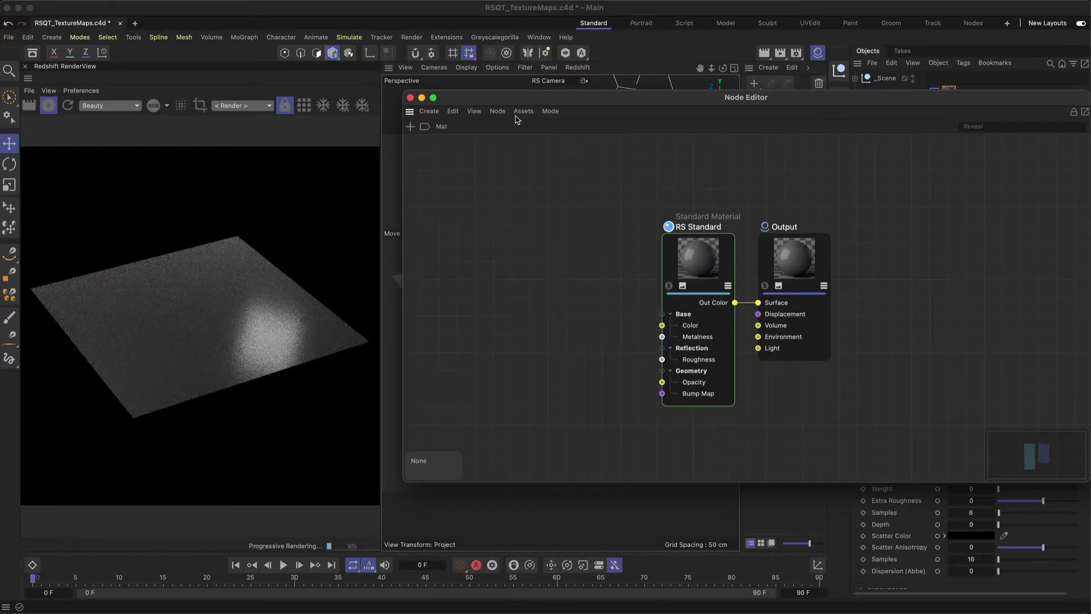
drag(390, 70, 391, 72)
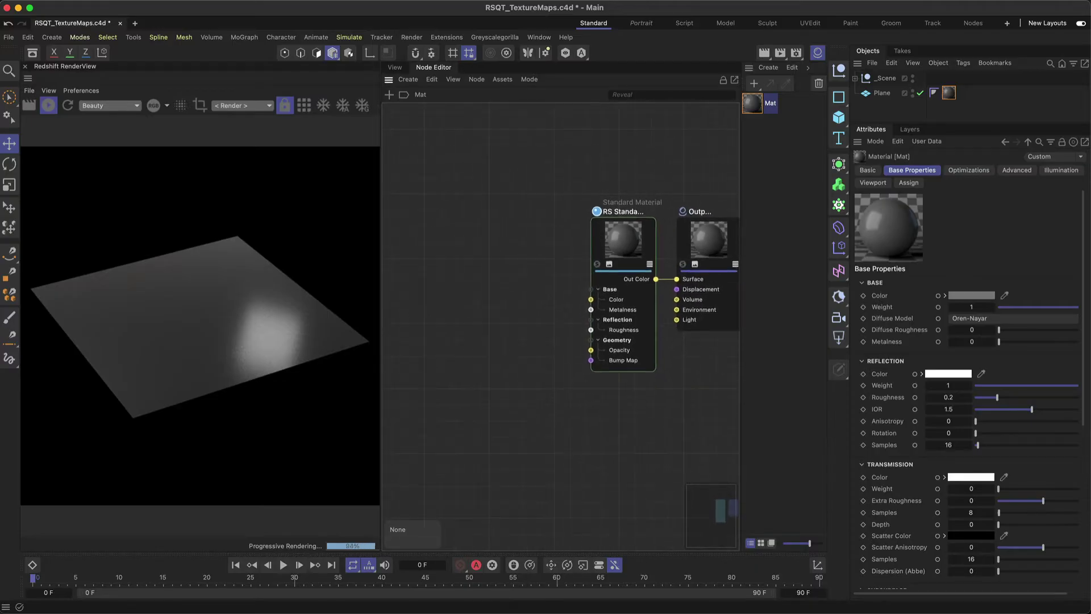
click(818, 53)
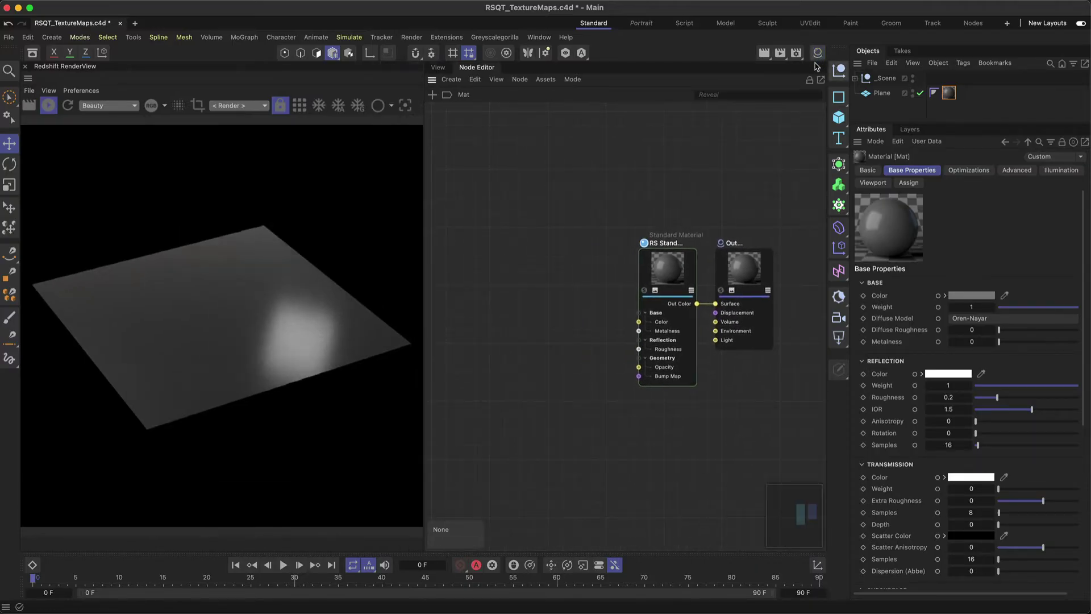
key(super+Tab)
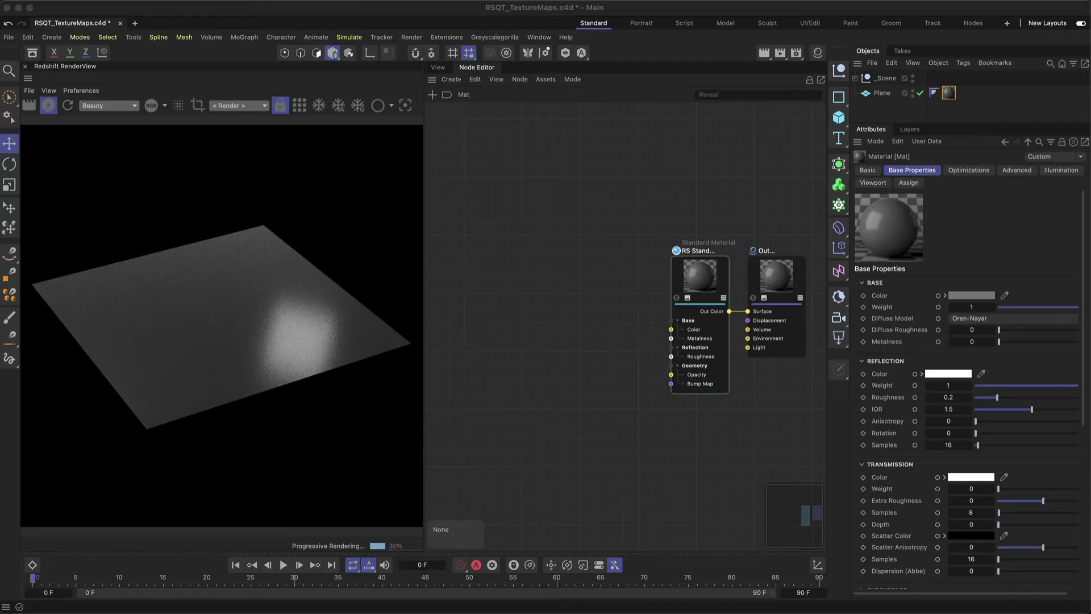
- Drag the six DiamondPlate JPG maps from Finder into the node graph as texture nodes
drag(154, 353, 375, 227)
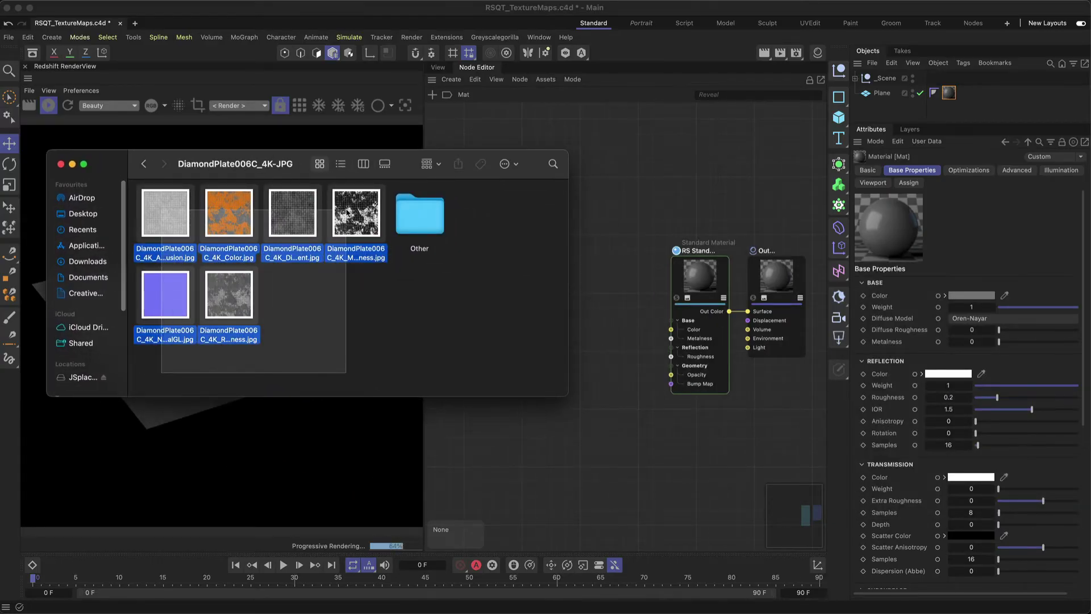
drag(293, 213, 563, 284)
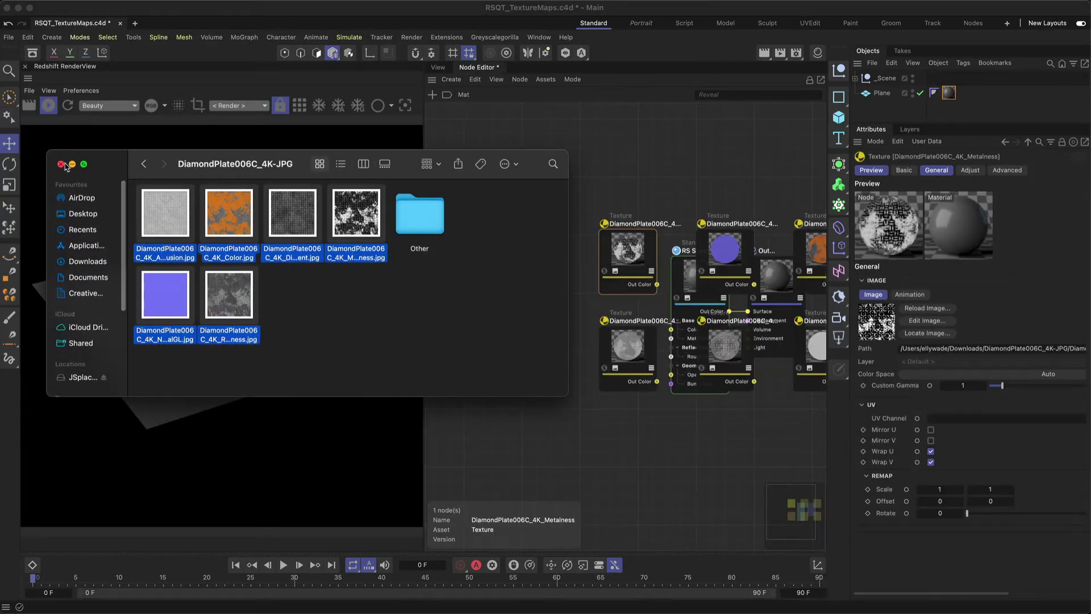
click(360, 183)
- Stack the Color, AmbientOcclusion, Metalness, Roughness and Displacement texture nodes in a left column
drag(719, 221, 463, 135)
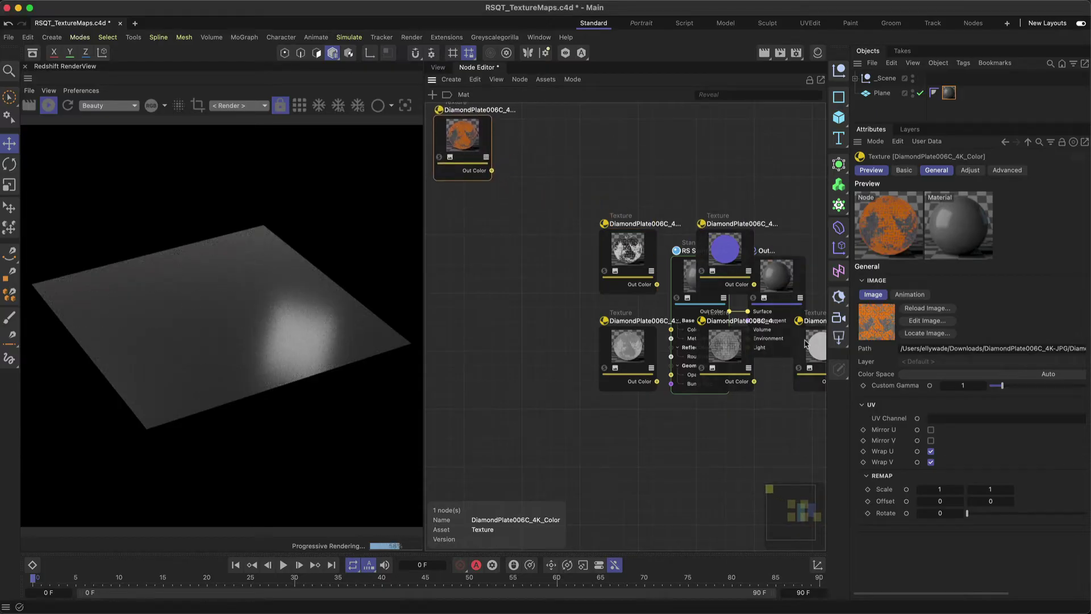
drag(807, 347, 455, 214)
drag(724, 341, 466, 287)
drag(626, 356, 466, 370)
drag(471, 296, 469, 443)
drag(631, 249, 465, 288)
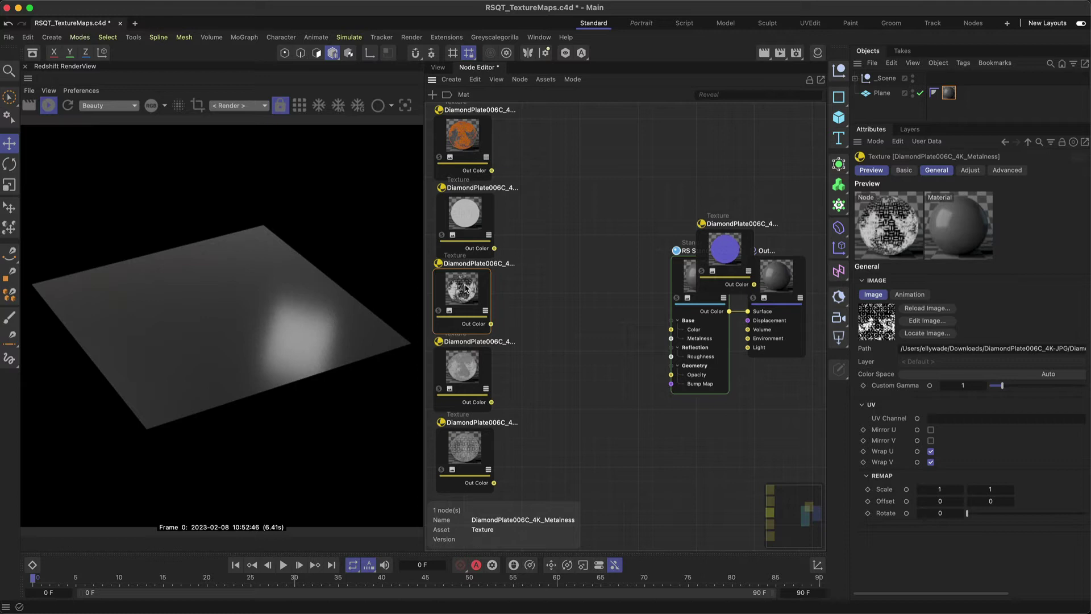
- Slot the NormalGL node fourth, keep Displacement at the bottom, and frame the whole graph
middle_drag(540, 418, 582, 342)
drag(506, 375, 502, 444)
drag(770, 190, 504, 388)
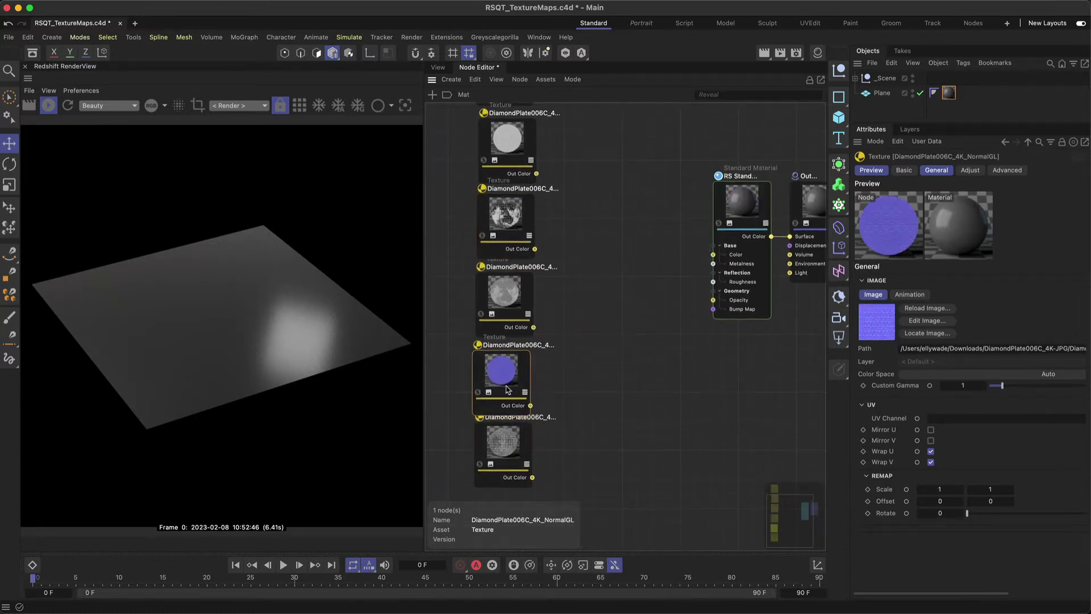
drag(502, 447, 496, 463)
scroll(496, 463, down, 1)
middle_drag(496, 464, 454, 514)
key(h)
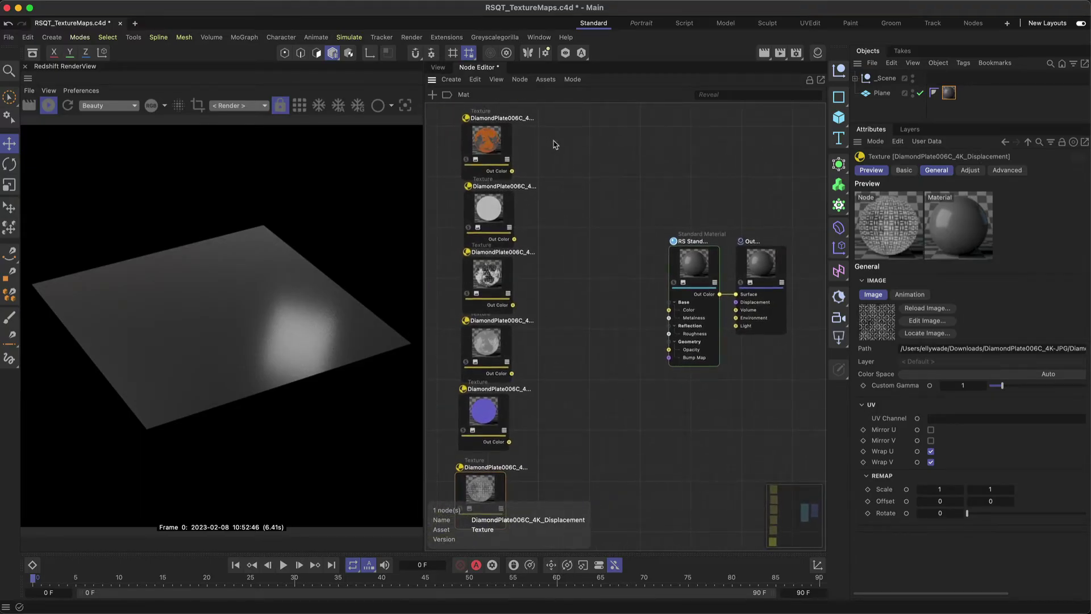
- Set the Color texture node's colour space to sRGB
click(489, 139)
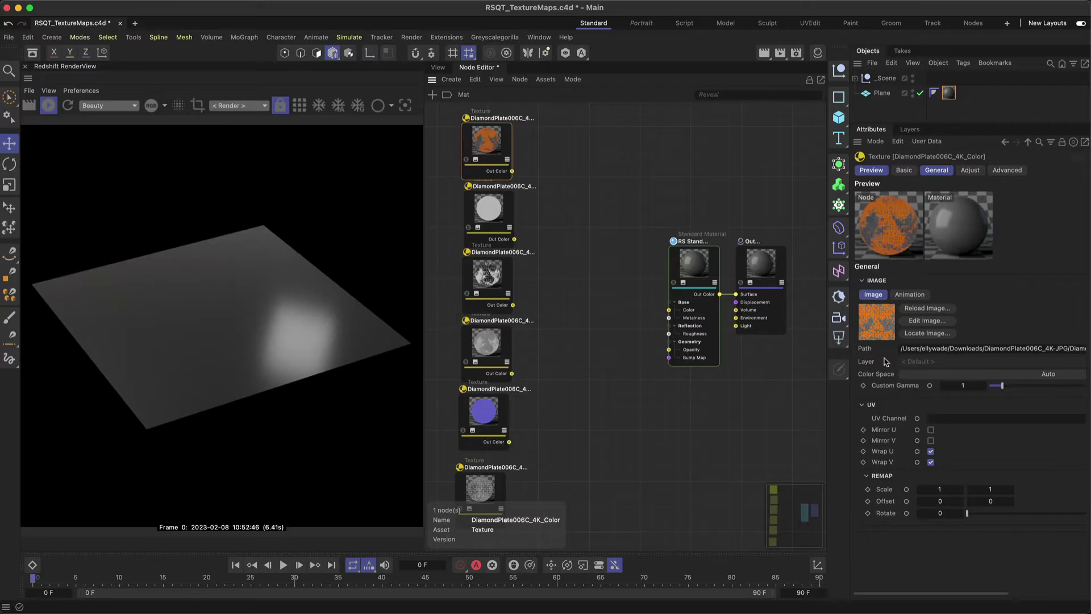
click(914, 376)
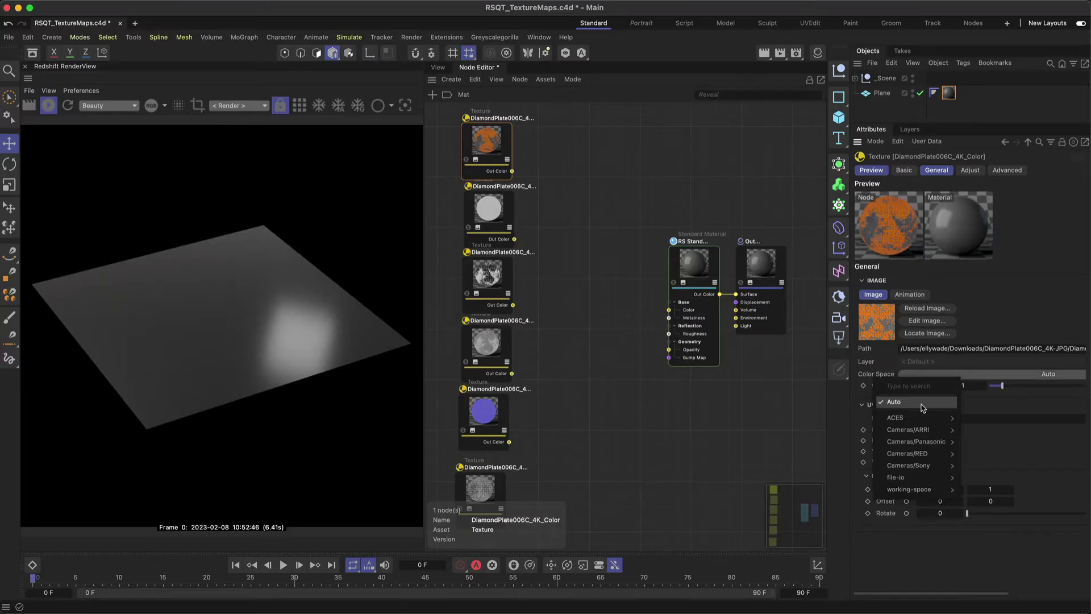
mouse_move(923, 425)
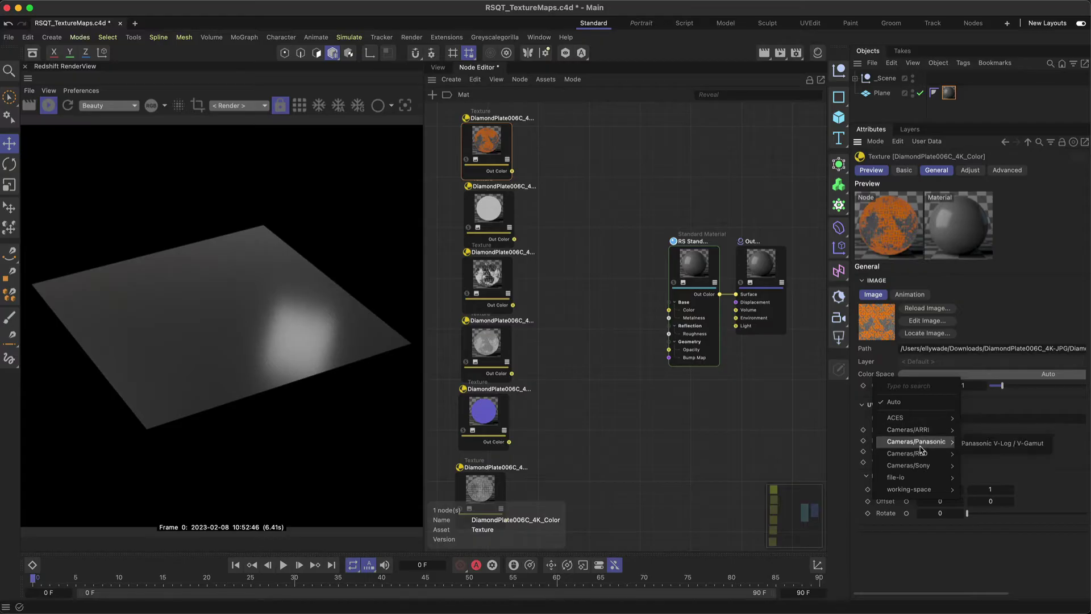
mouse_move(922, 458)
mouse_move(923, 490)
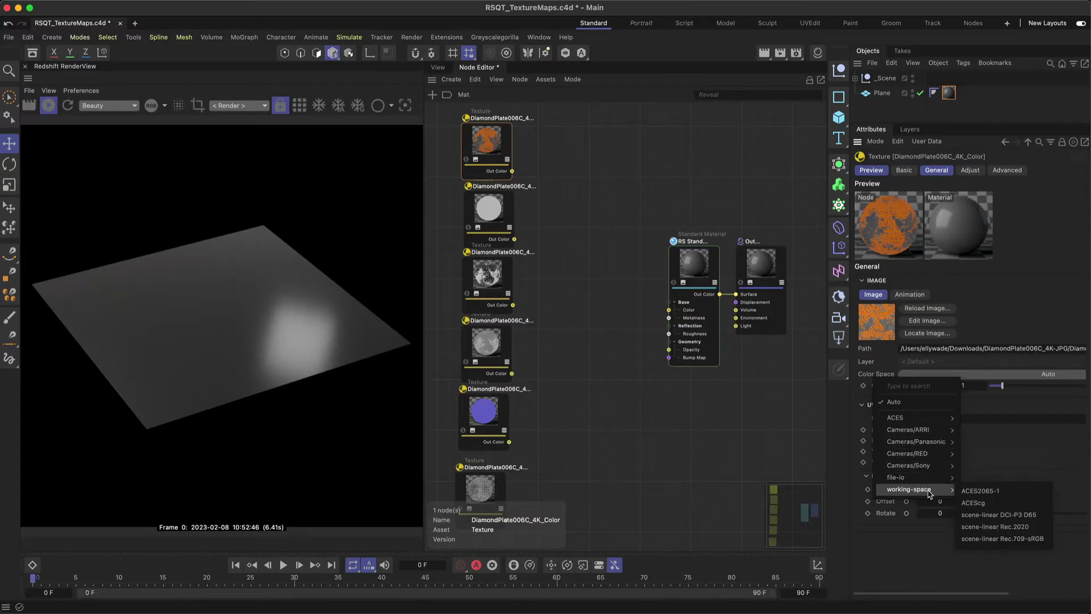
click(909, 550)
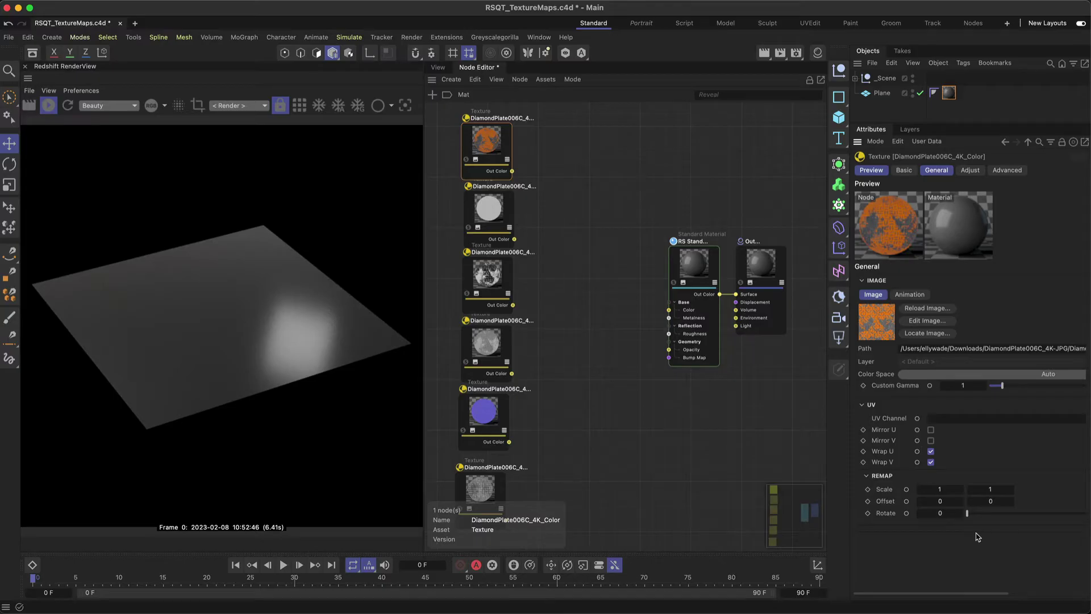
click(1047, 374)
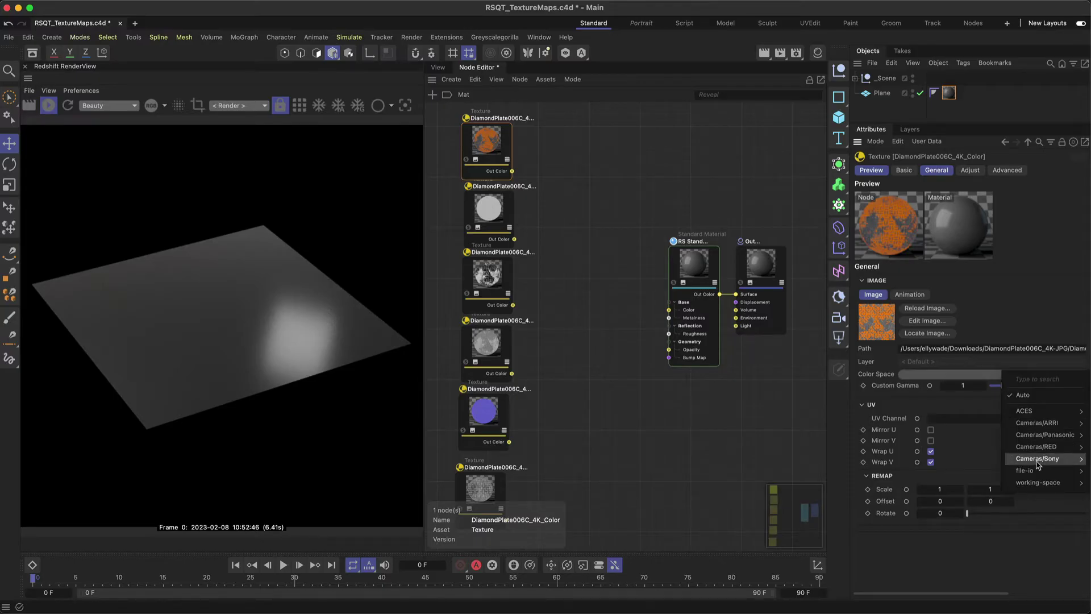
mouse_move(1038, 471)
click(910, 603)
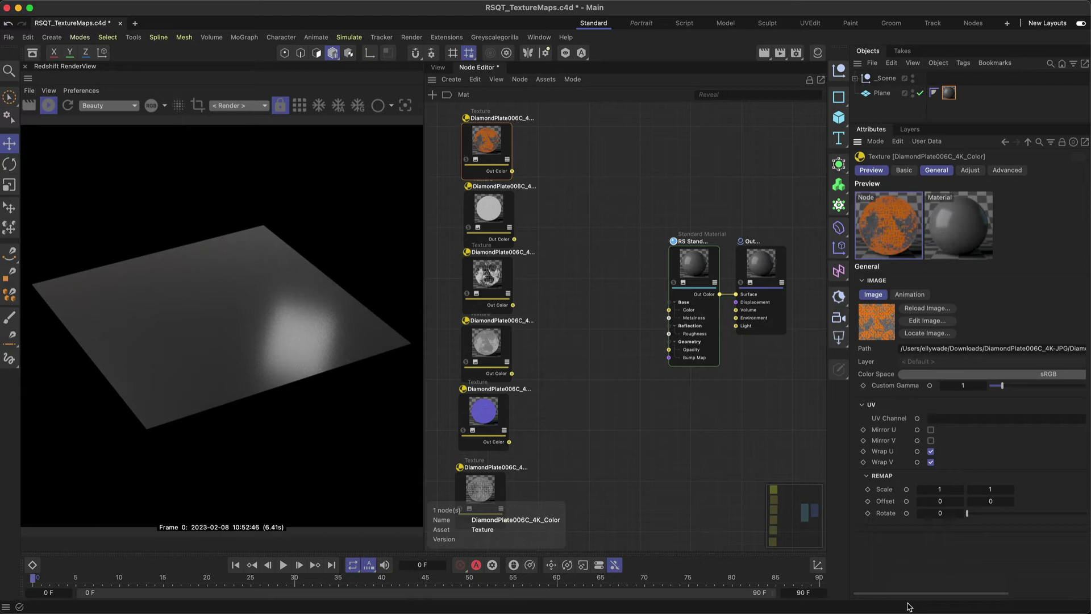
- Set the selected data texture nodes' colour space to Raw, then clear the selection
drag(444, 214, 501, 496)
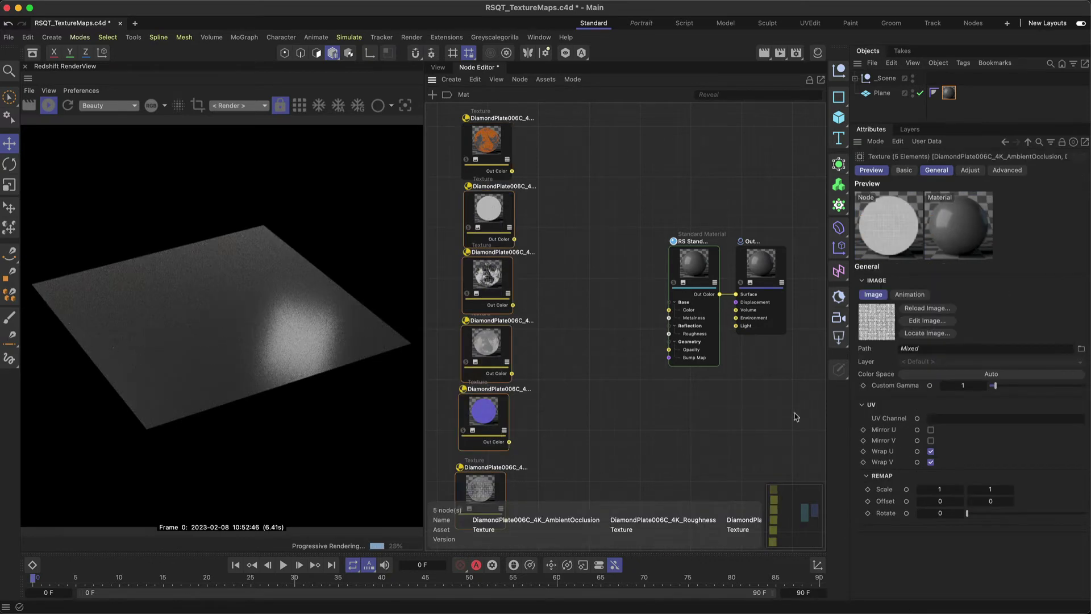
click(941, 377)
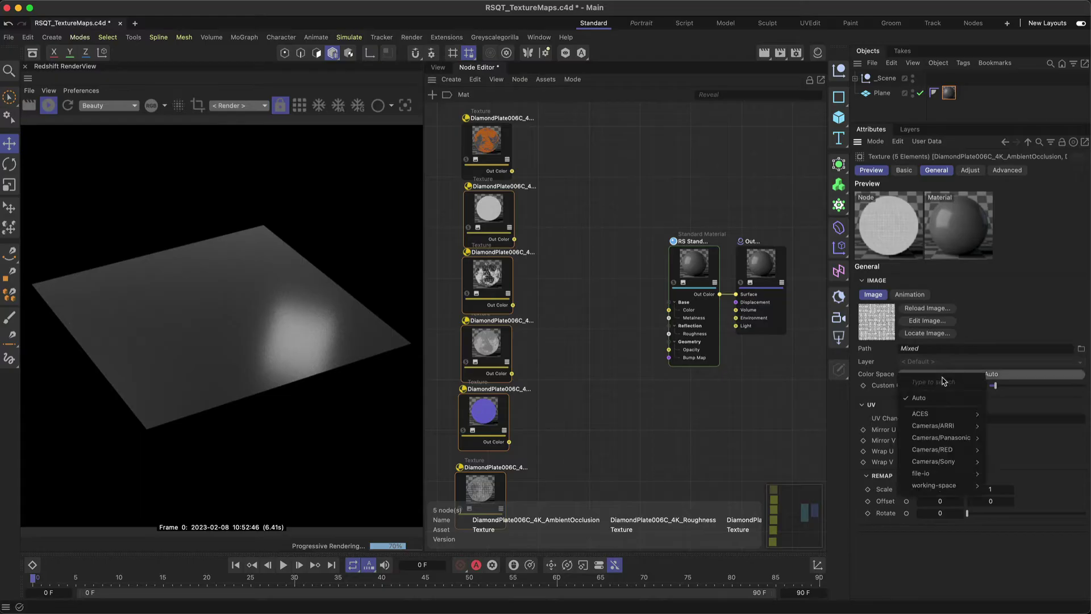
mouse_move(936, 477)
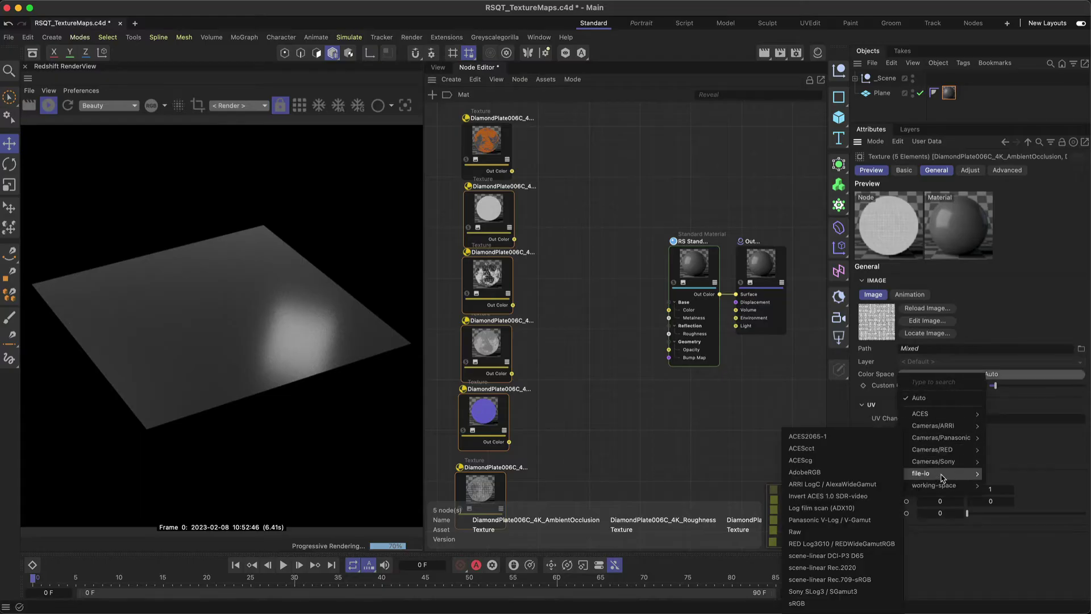
click(809, 532)
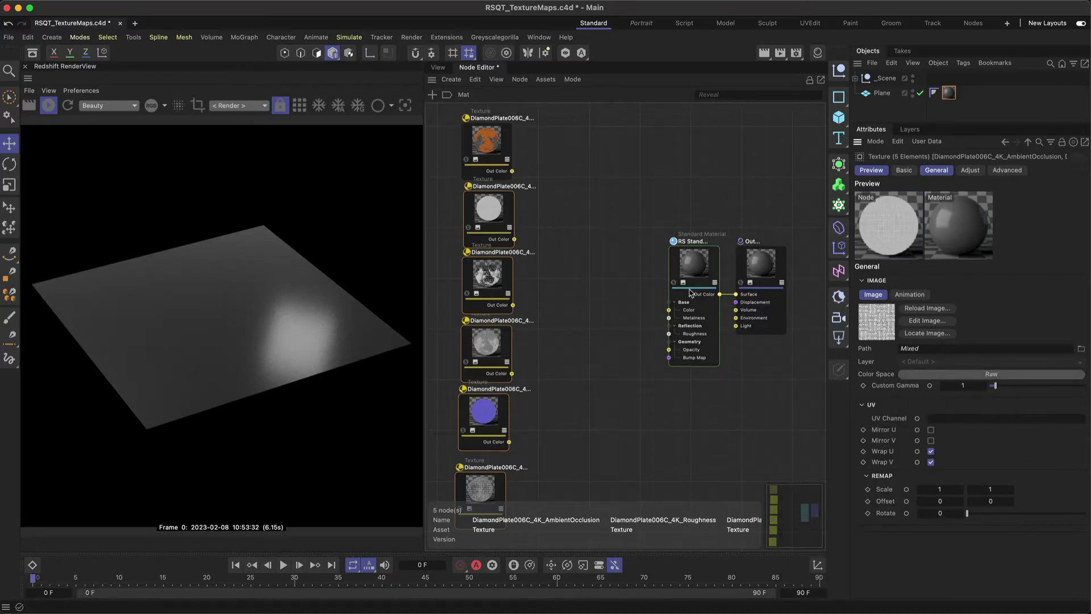
click(576, 200)
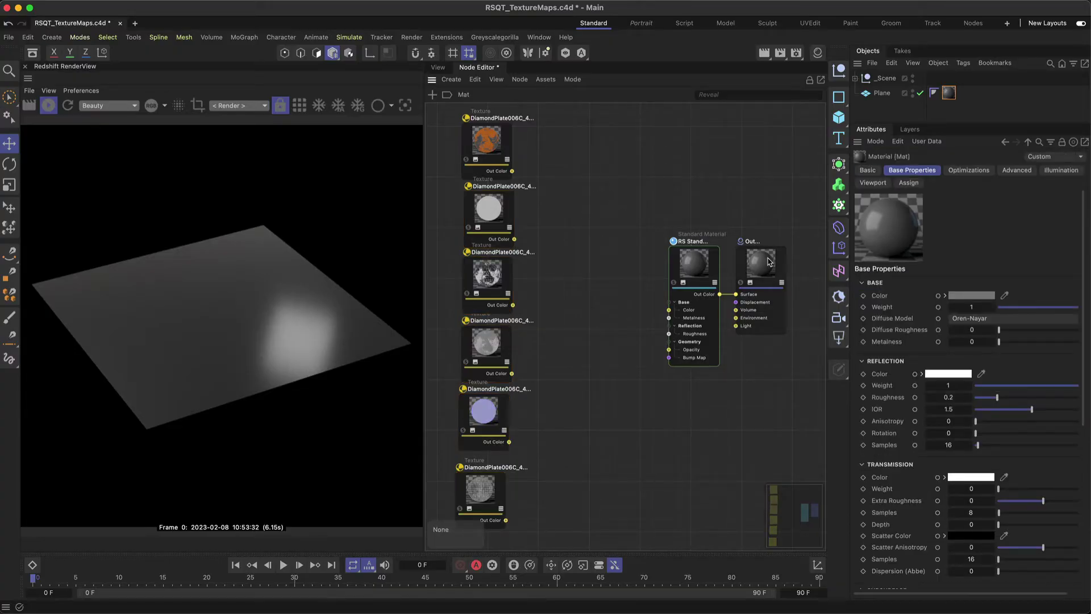
- Reposition the RS Standard and Output nodes and wire the Color texture's Out Color into base Color
drag(771, 263, 798, 267)
drag(699, 269, 717, 259)
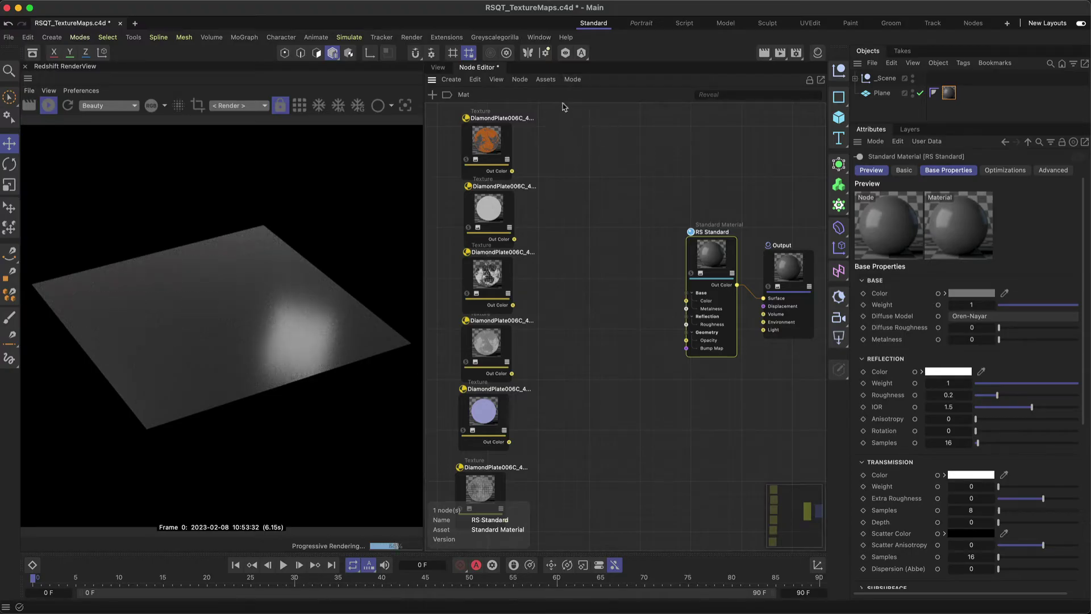
click(486, 146)
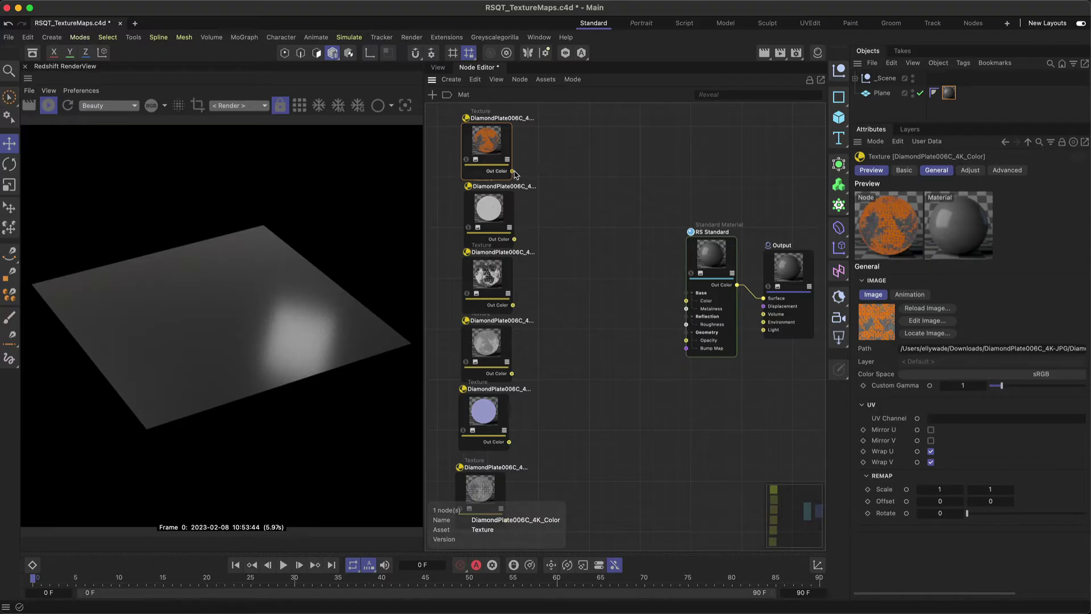
drag(512, 171, 687, 302)
click(710, 260)
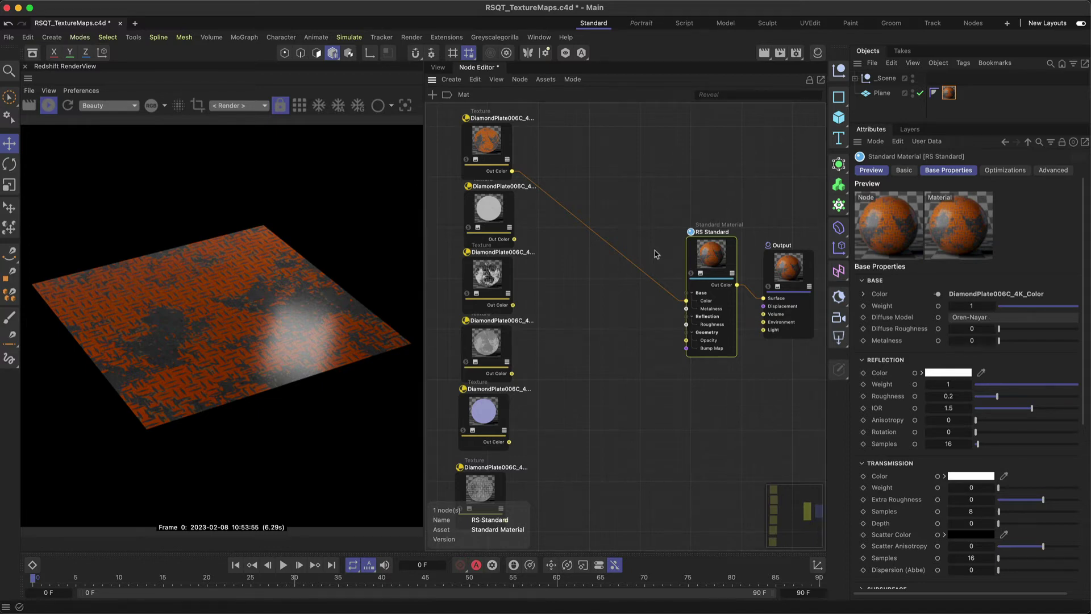
- Solo-preview the Metalness texture, raise the RS Standard metalness value, then unsolo the texture
click(493, 279)
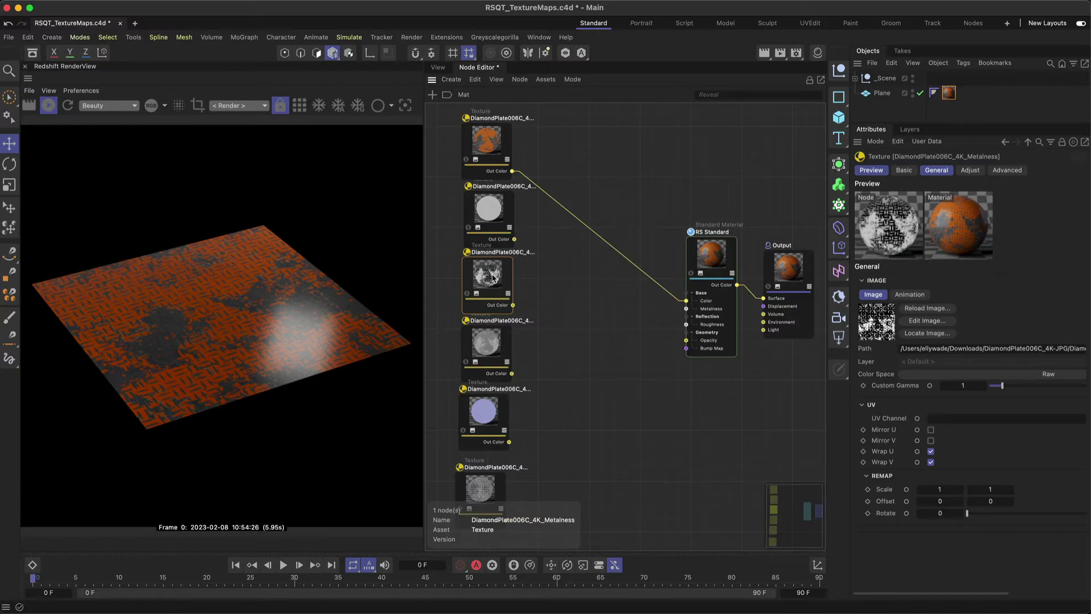
click(467, 293)
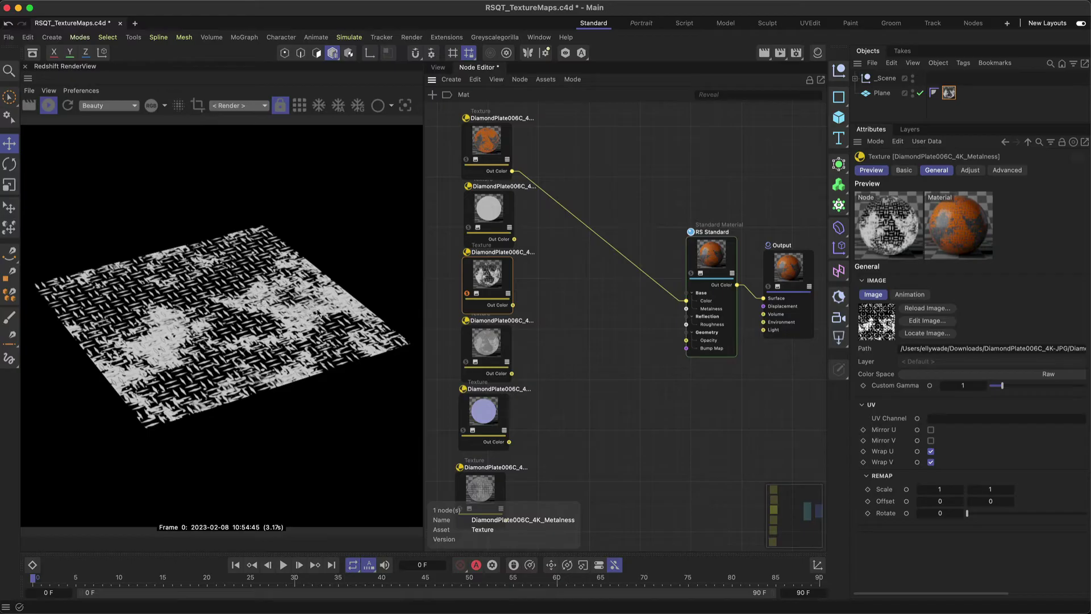
click(711, 258)
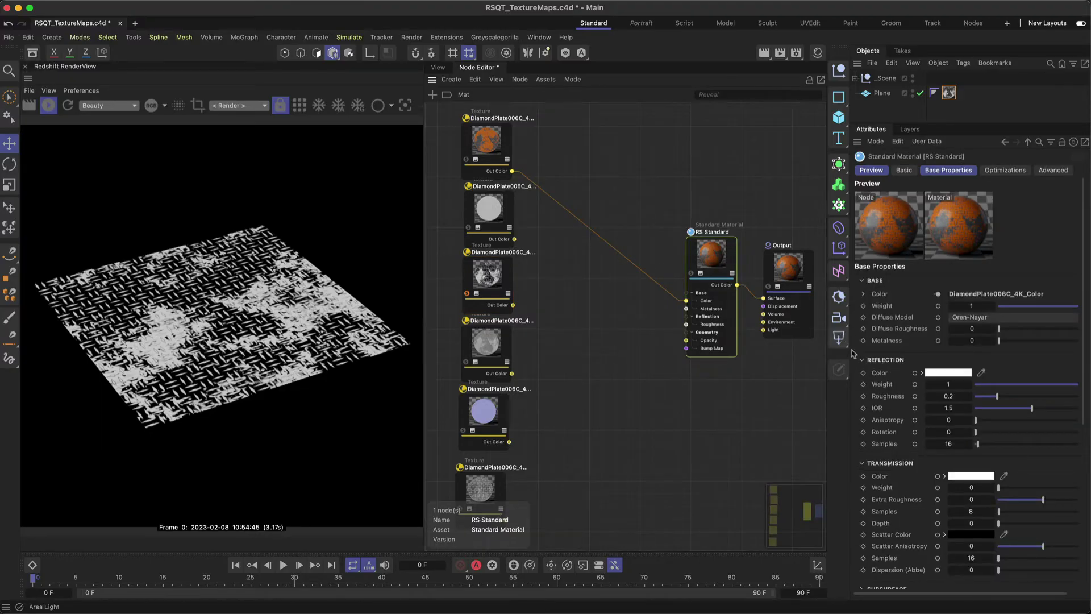
mouse_move(999, 342)
mouse_down()
mouse_move(1087, 345)
mouse_move(987, 354)
mouse_up()
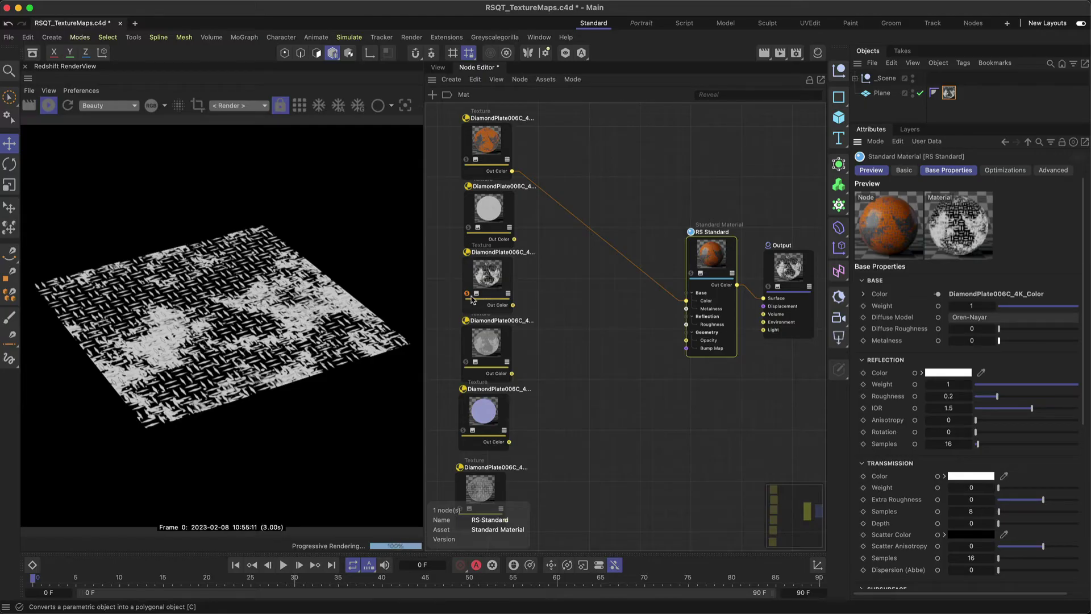
click(467, 294)
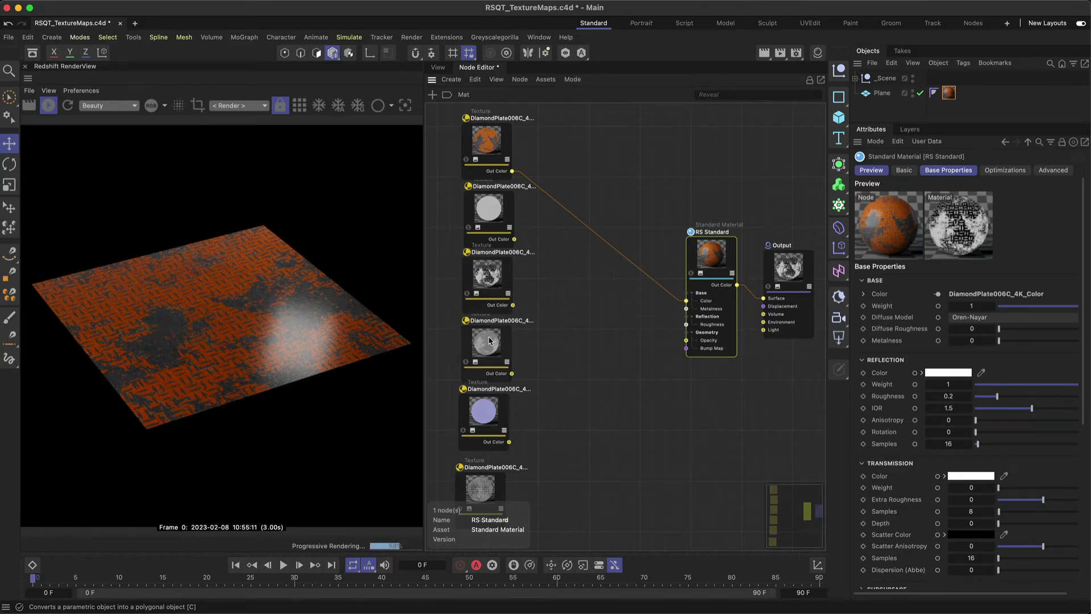
- Wire the Metalness and Roughness textures into the RS Standard Metalness and Roughness inputs
drag(513, 305, 685, 310)
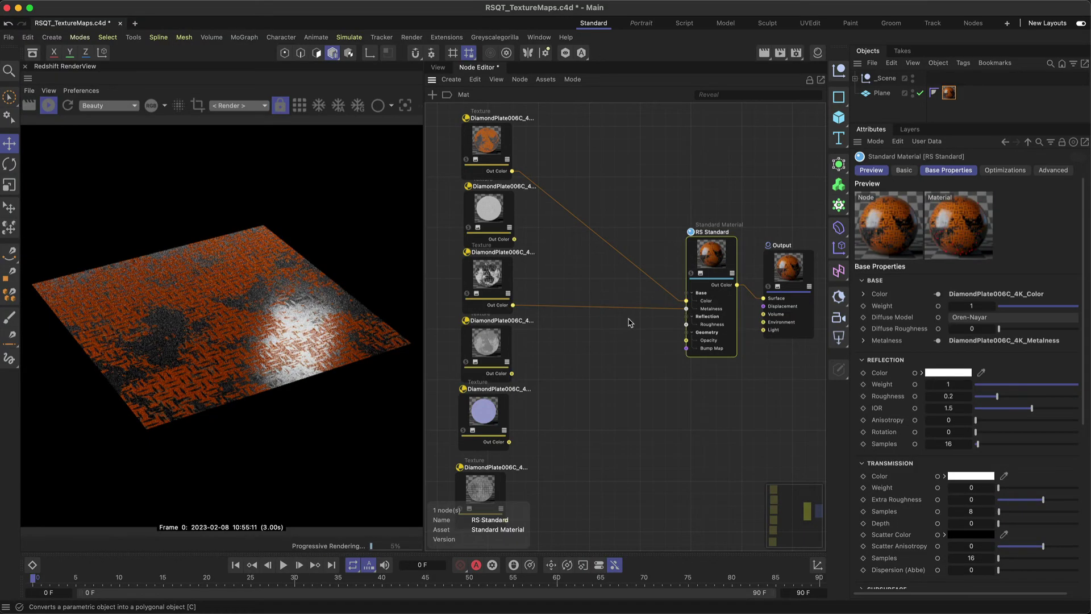
drag(513, 373, 693, 329)
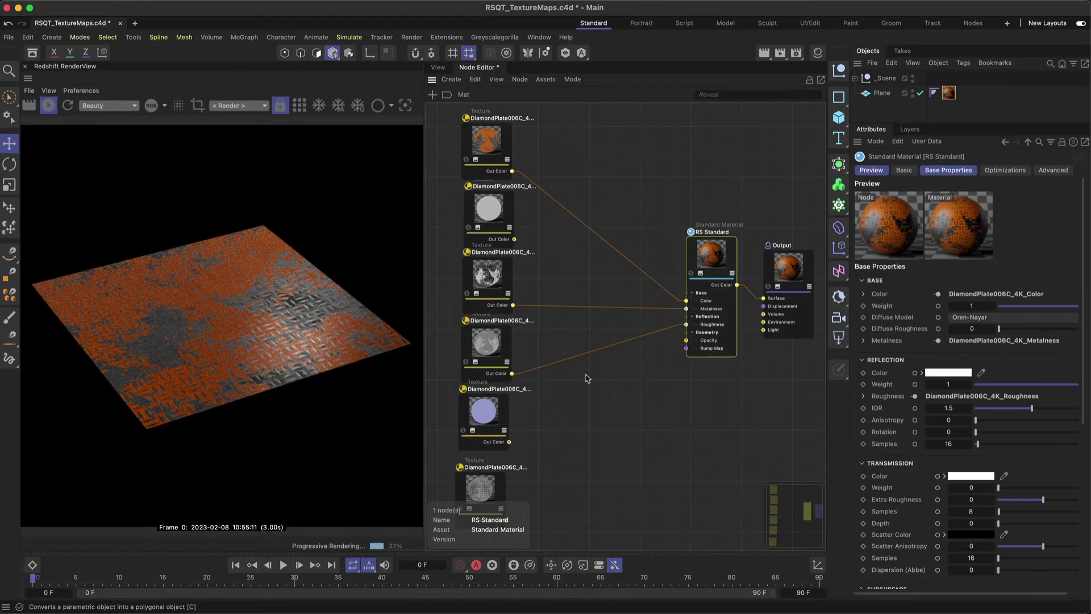
click(493, 420)
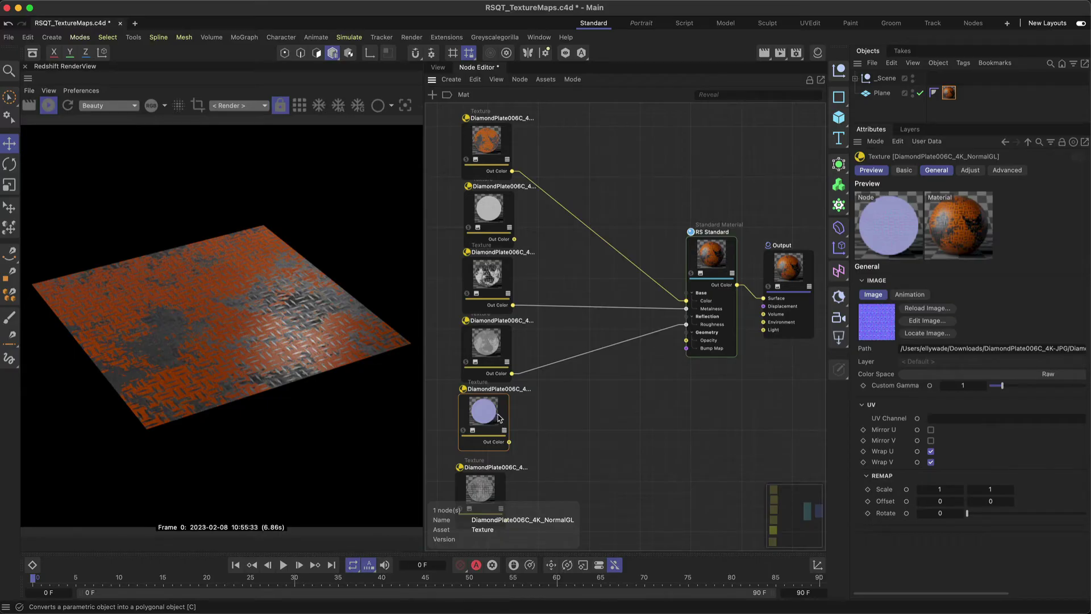
- Add a Bump Map node fed by NormalGL, set to Tangent-Space Normal with height scale 1.024
click(577, 404)
key(shift+c)
text(b)
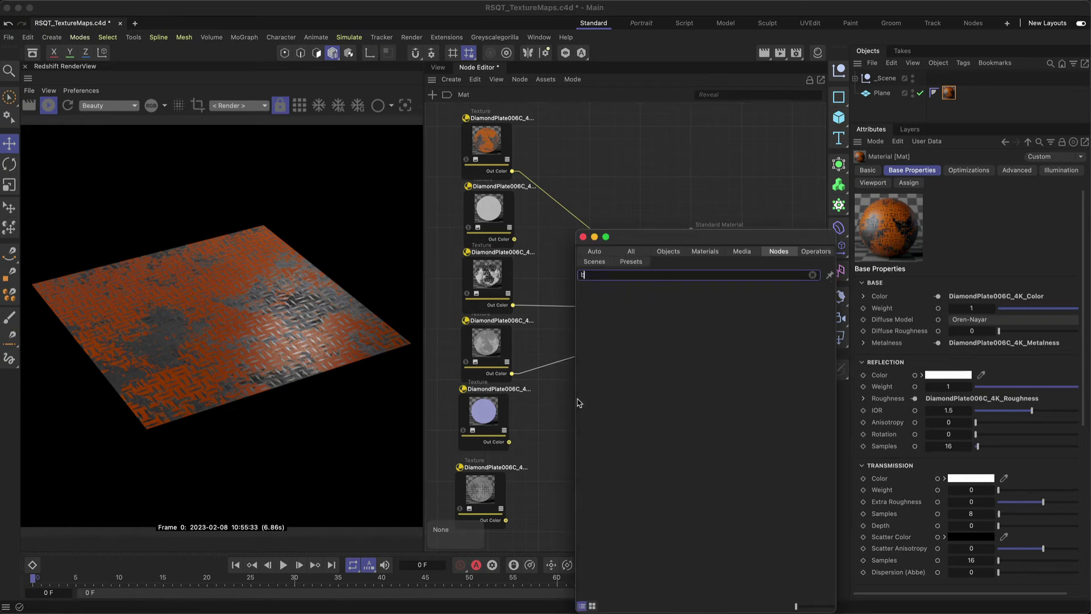
text(ump)
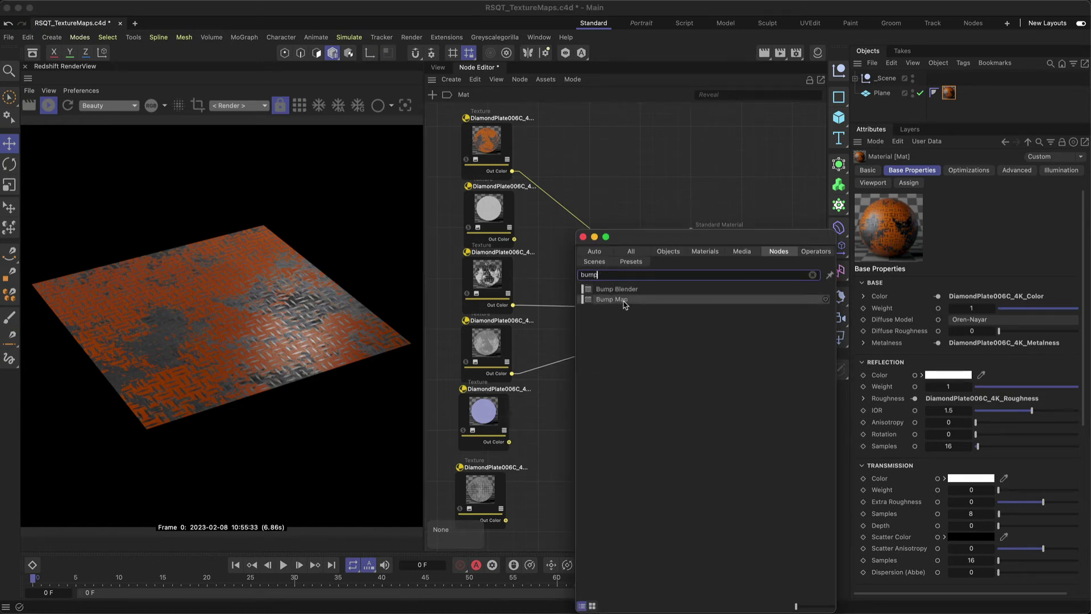
drag(623, 303, 591, 390)
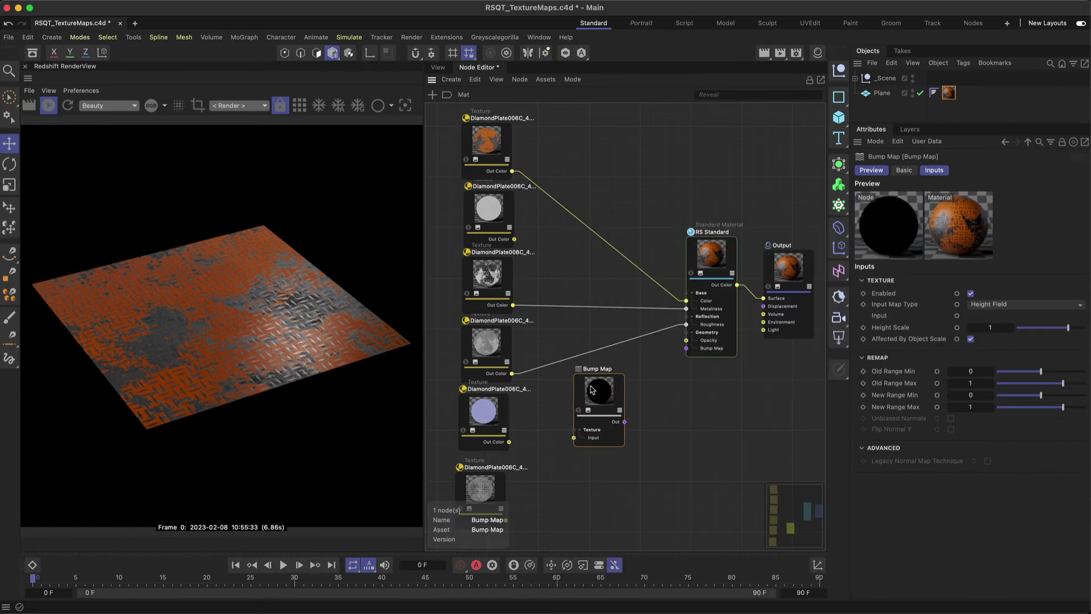
drag(509, 442, 688, 349)
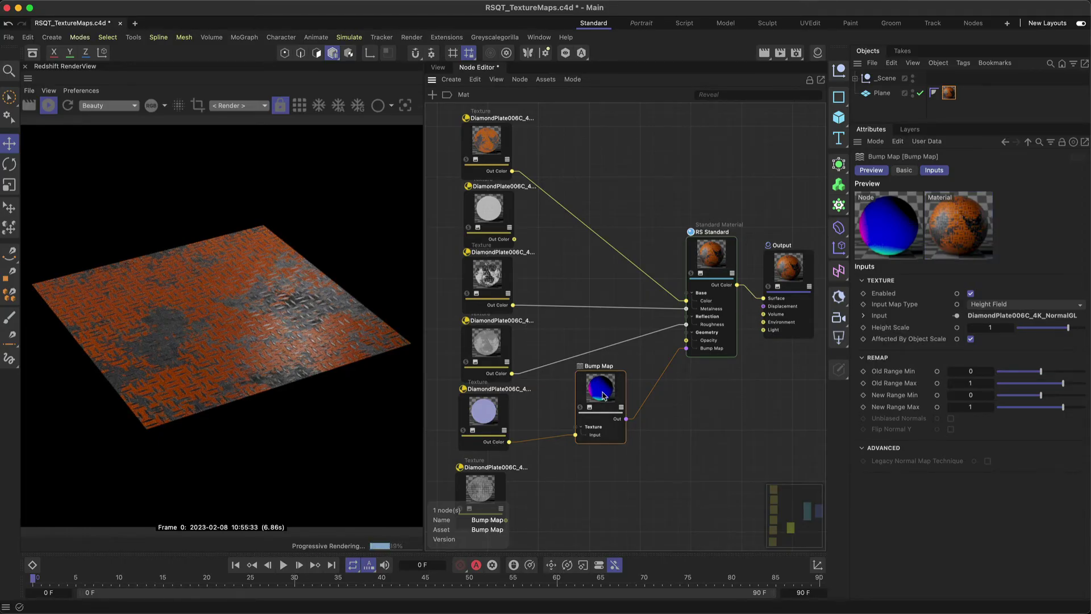
click(1015, 307)
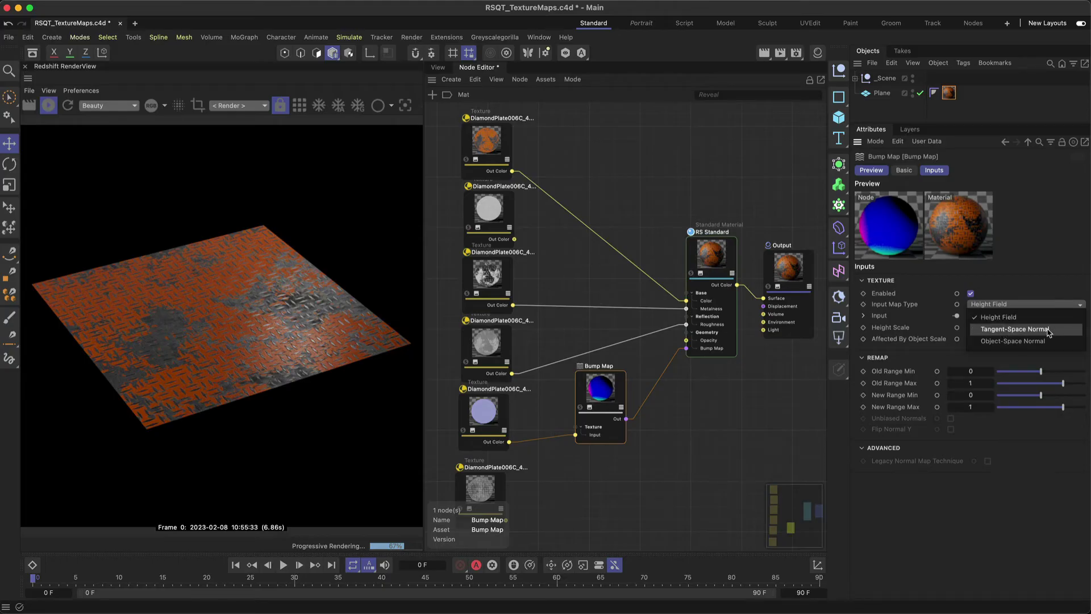
click(1041, 330)
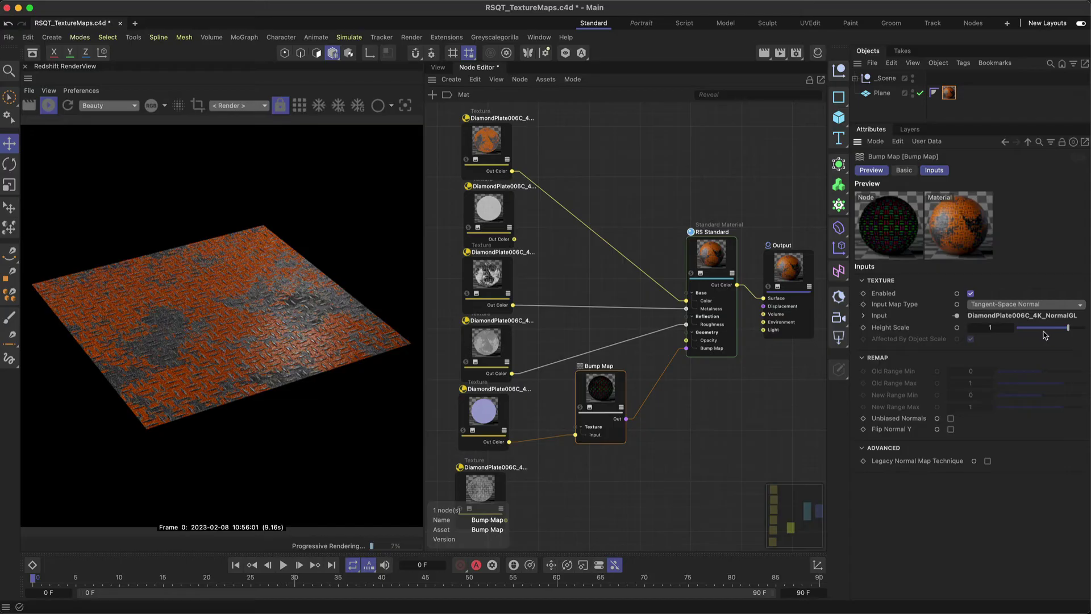
drag(1069, 333, 1070, 331)
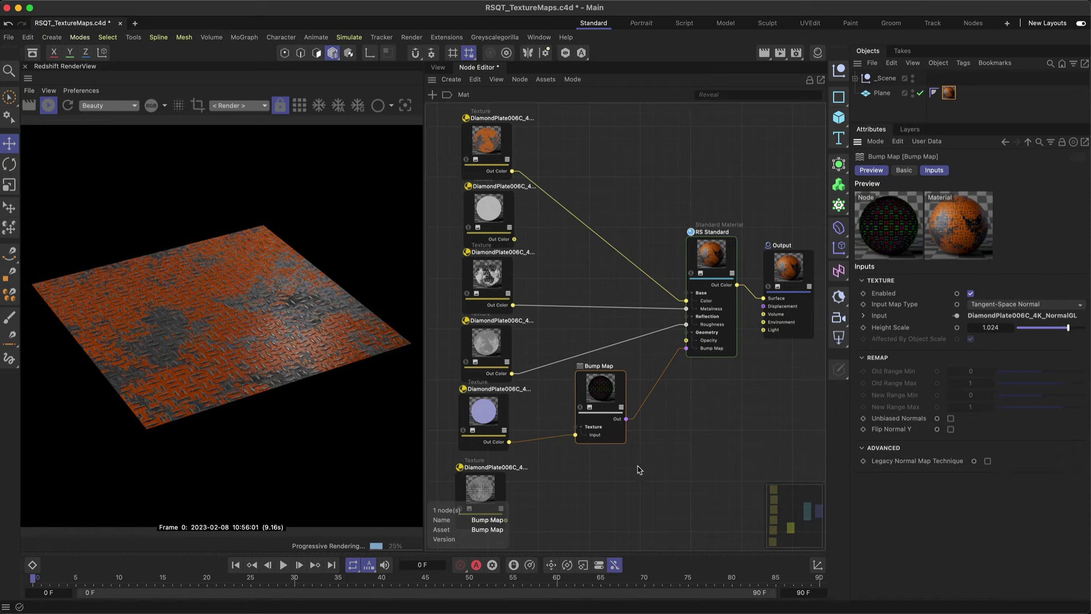
- Add a Displacement node via search 'dis', feed its TexMap from the displacement map, connect to Output Displacement
click(625, 485)
scroll(626, 486, down, 2)
key(shift+c)
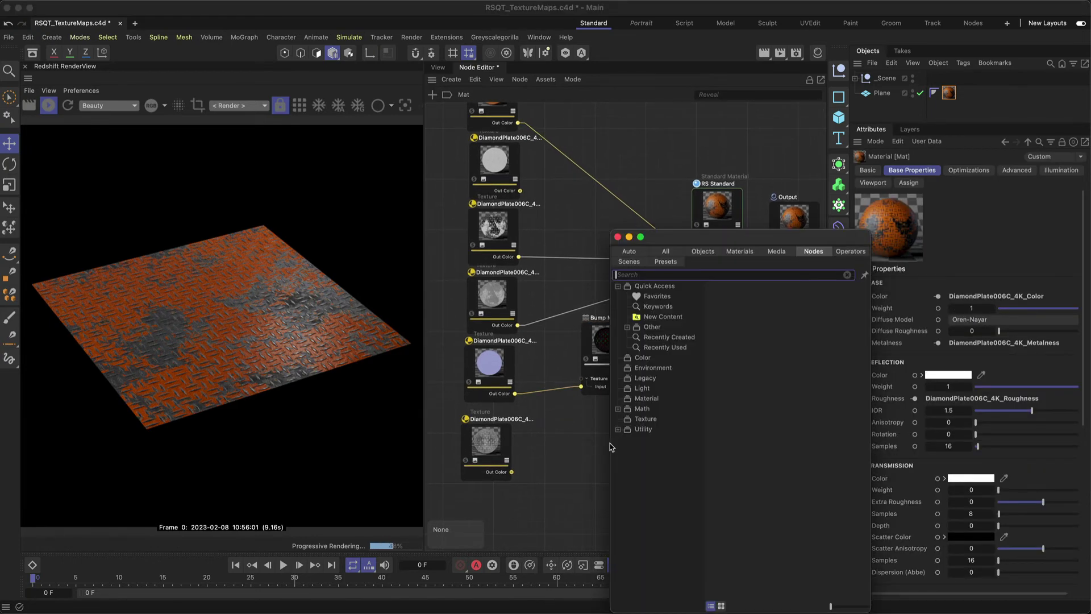
text(disp)
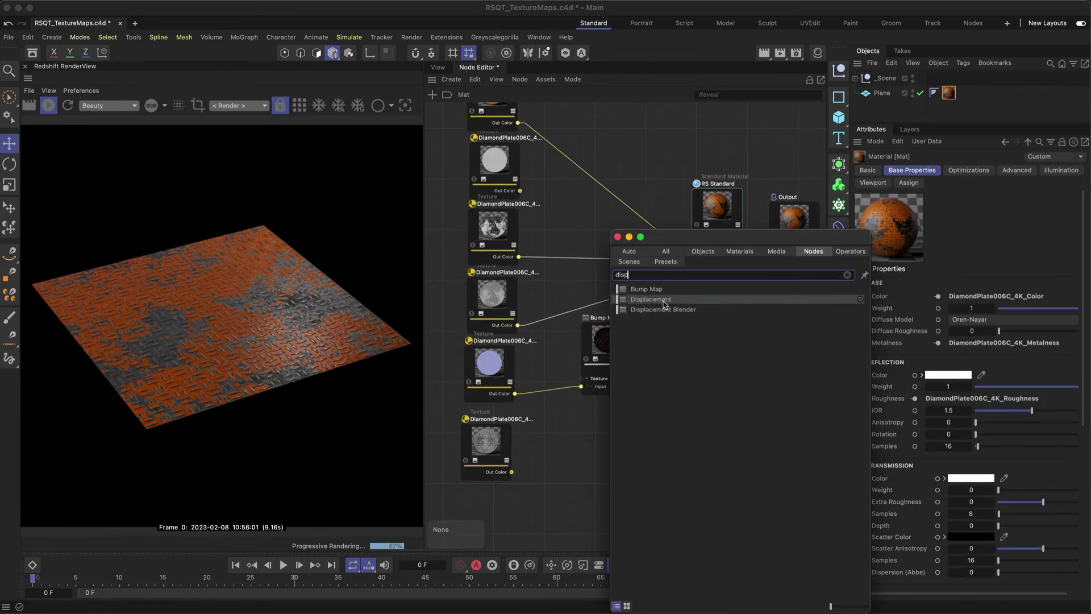
drag(651, 299, 612, 425)
drag(512, 471, 612, 430)
mouse_move(653, 432)
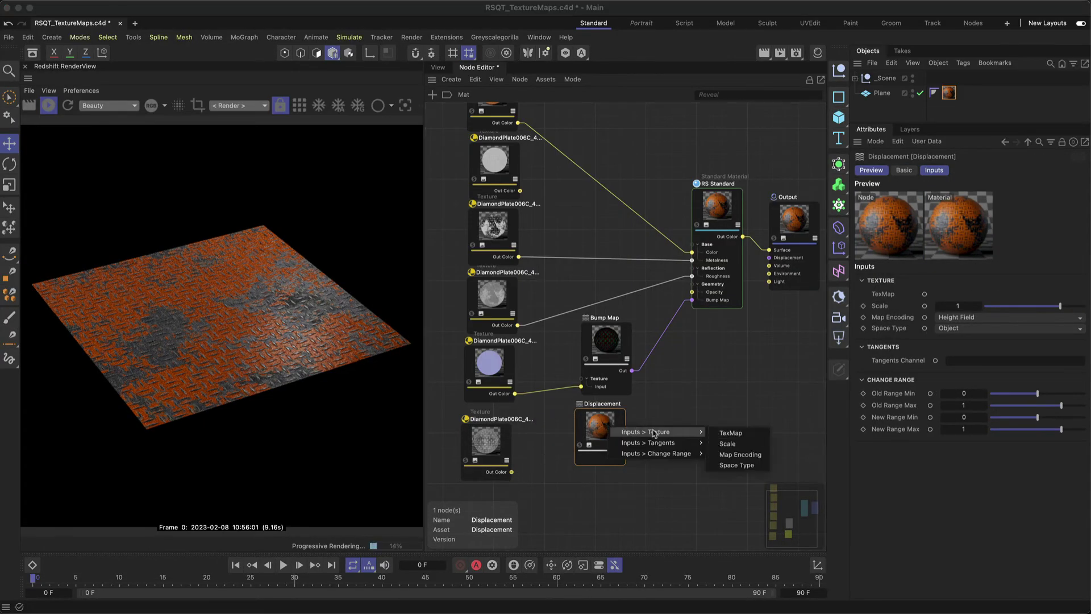
click(727, 434)
drag(717, 362, 769, 258)
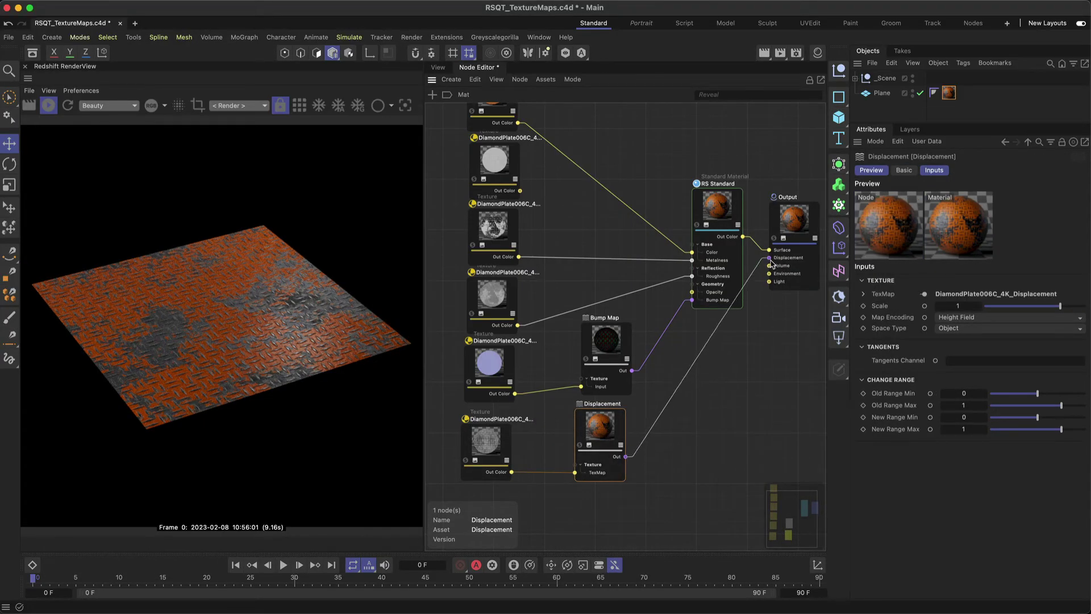
click(878, 93)
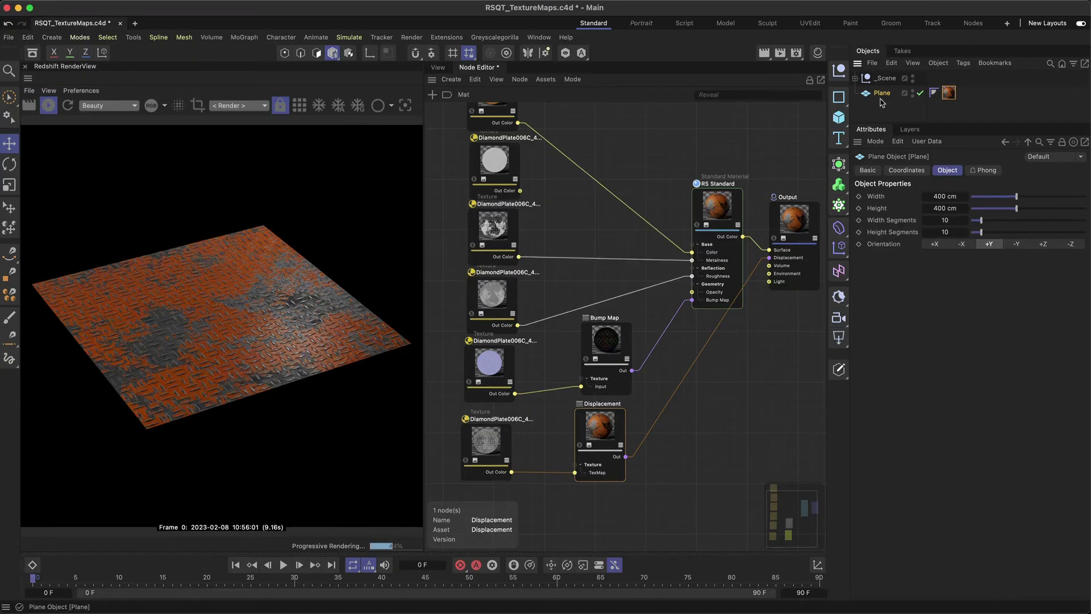
- Add an RS Object tag to the Plane with Override, Tessellation and Displacement enabled
right_click(884, 96)
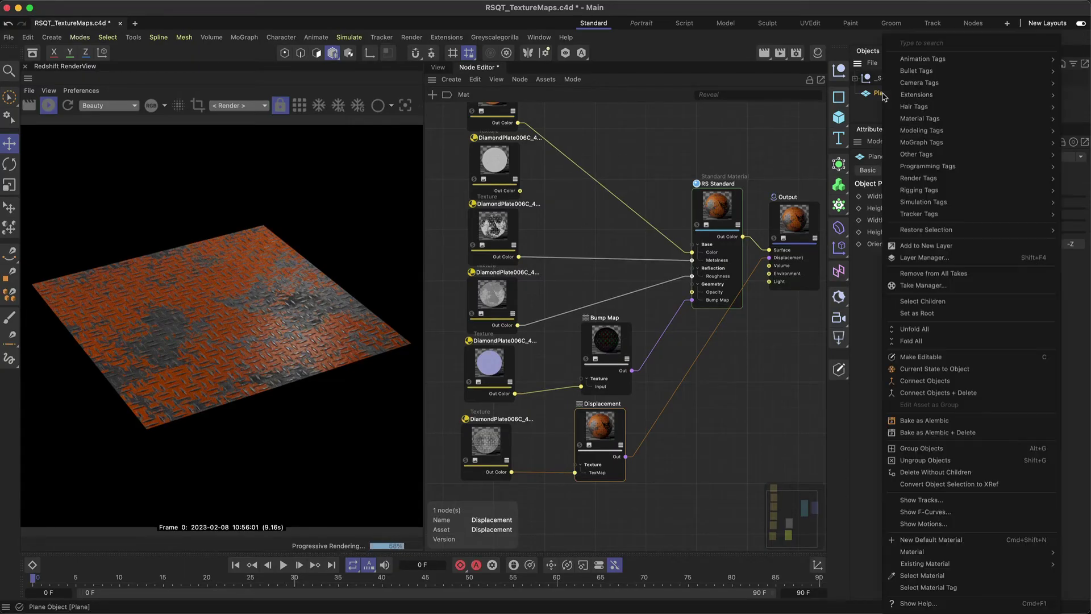
text(rs)
mouse_move(909, 67)
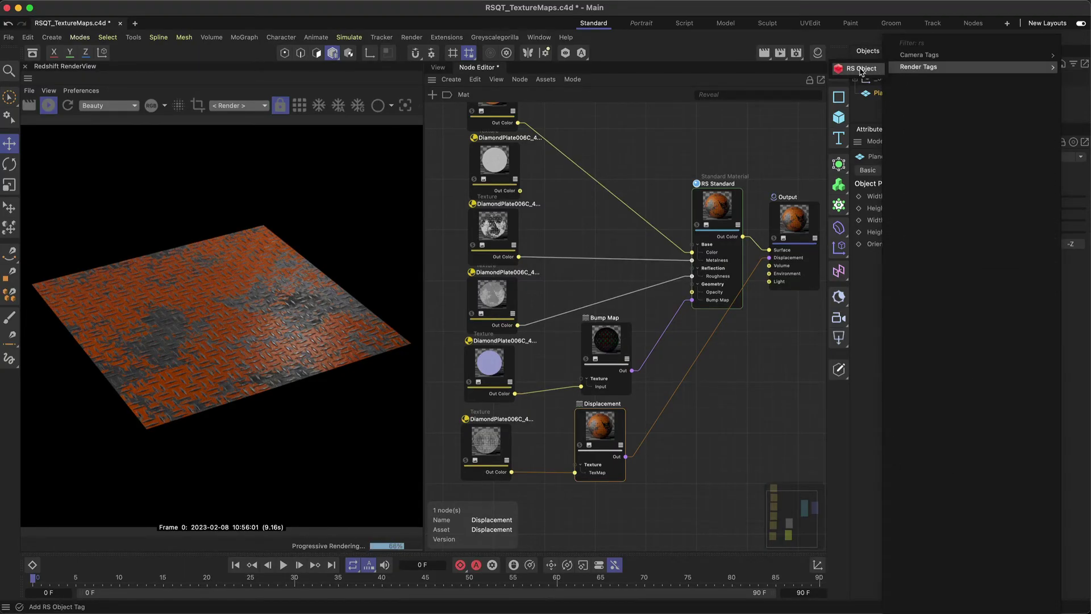
click(862, 69)
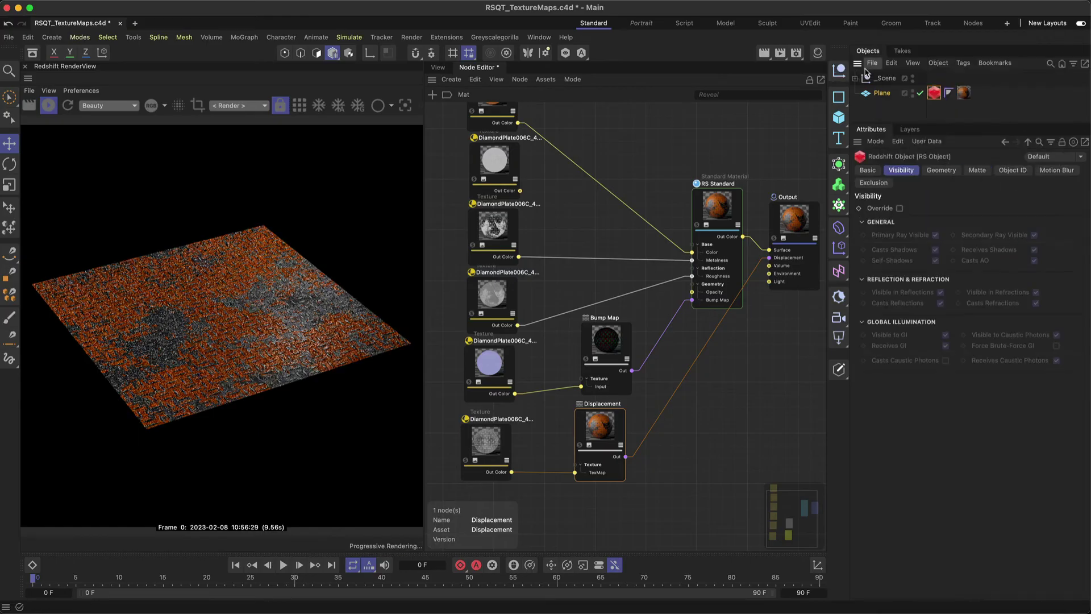
click(925, 172)
click(900, 208)
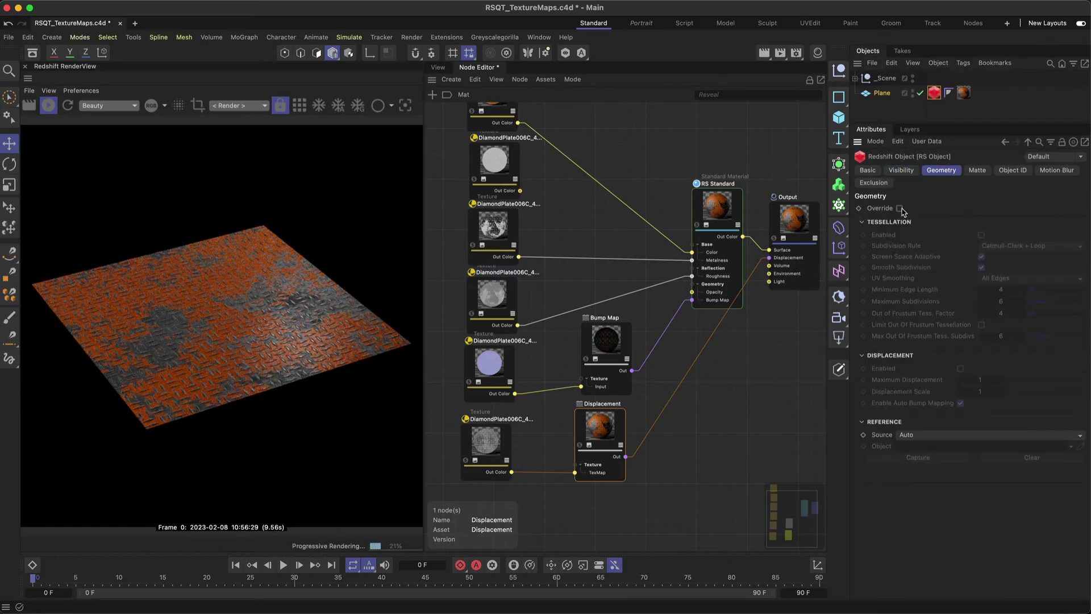
click(981, 234)
click(960, 369)
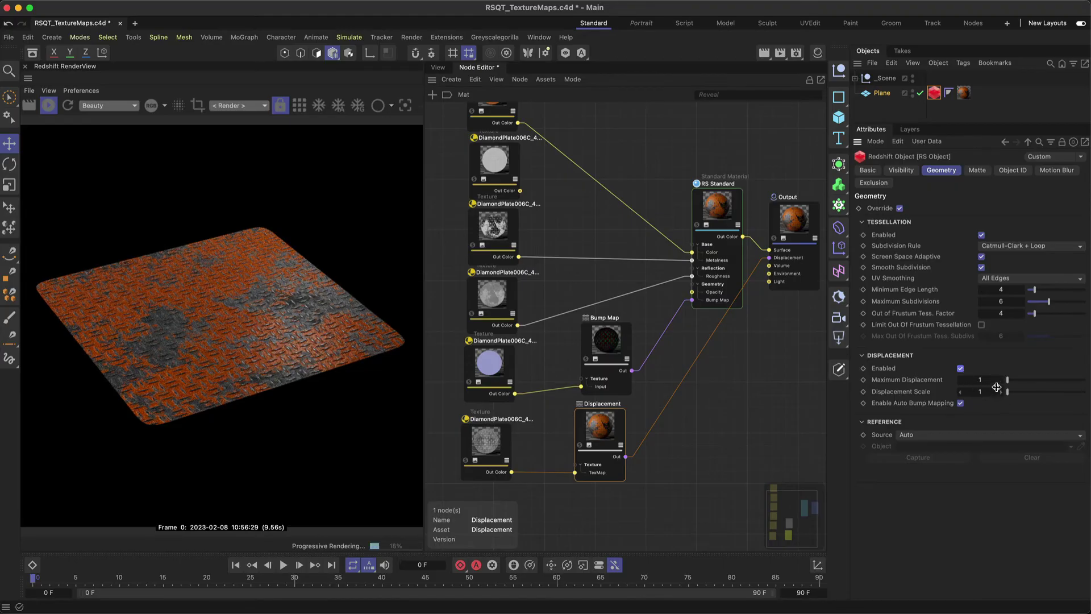
- Set the Plane's Width and Height Segments to 100
click(880, 93)
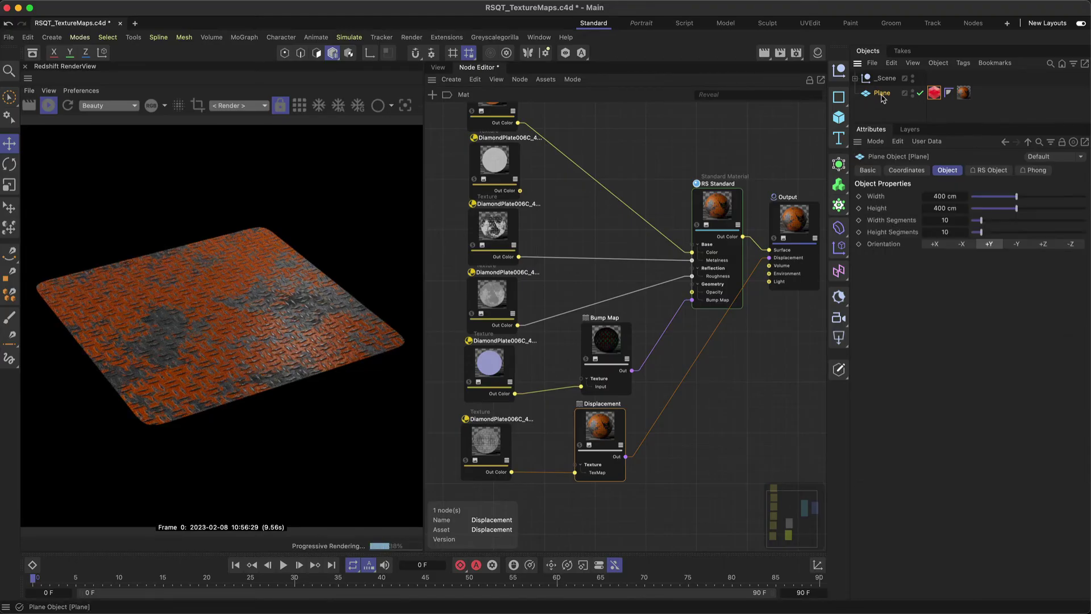
click(945, 220)
text(100)
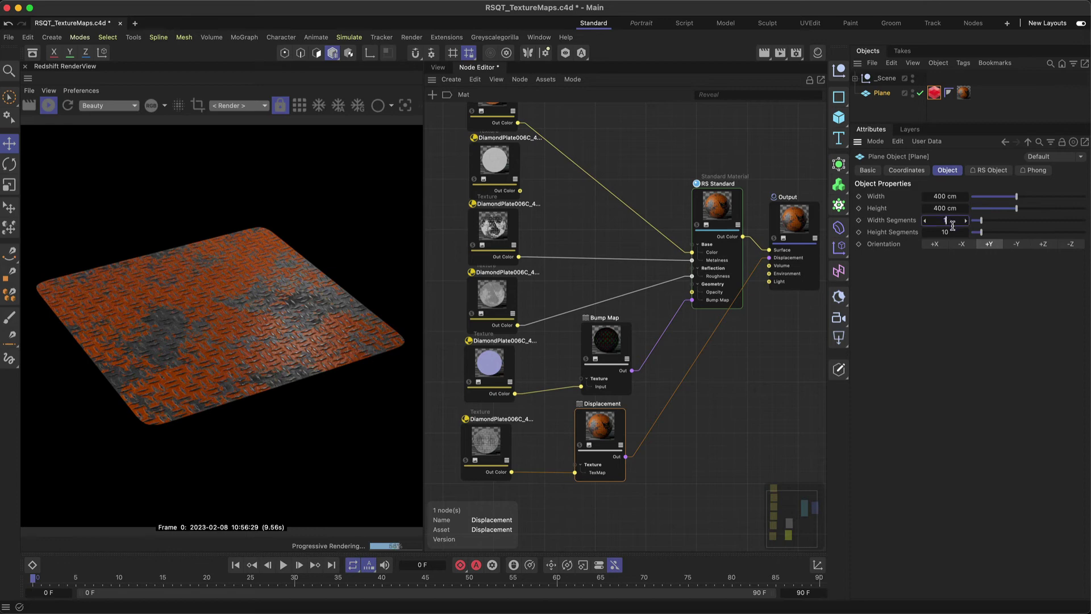
click(954, 232)
text(100)
key(Return)
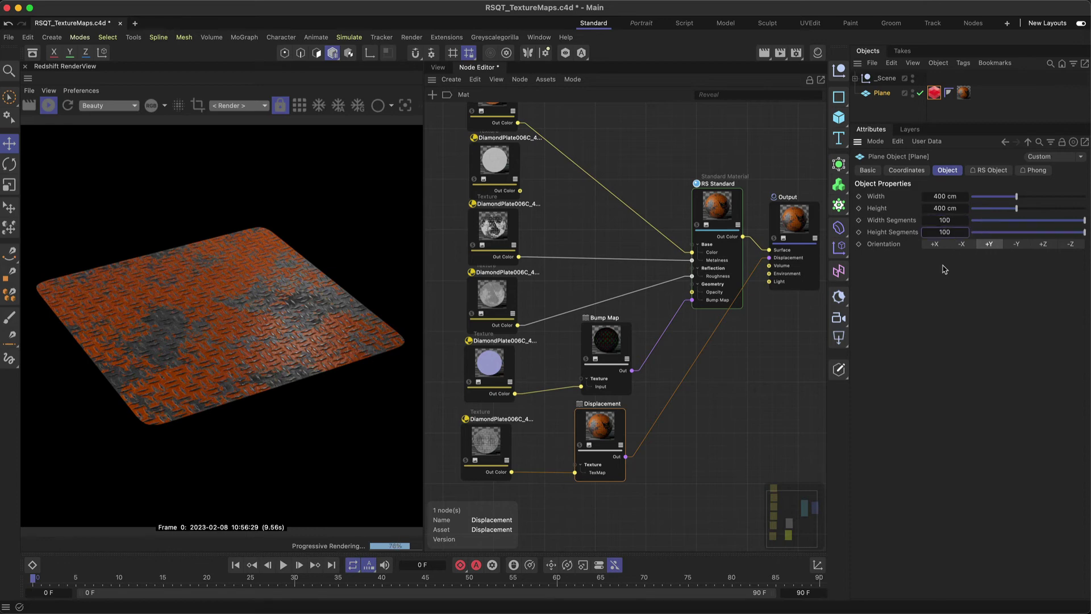
click(937, 94)
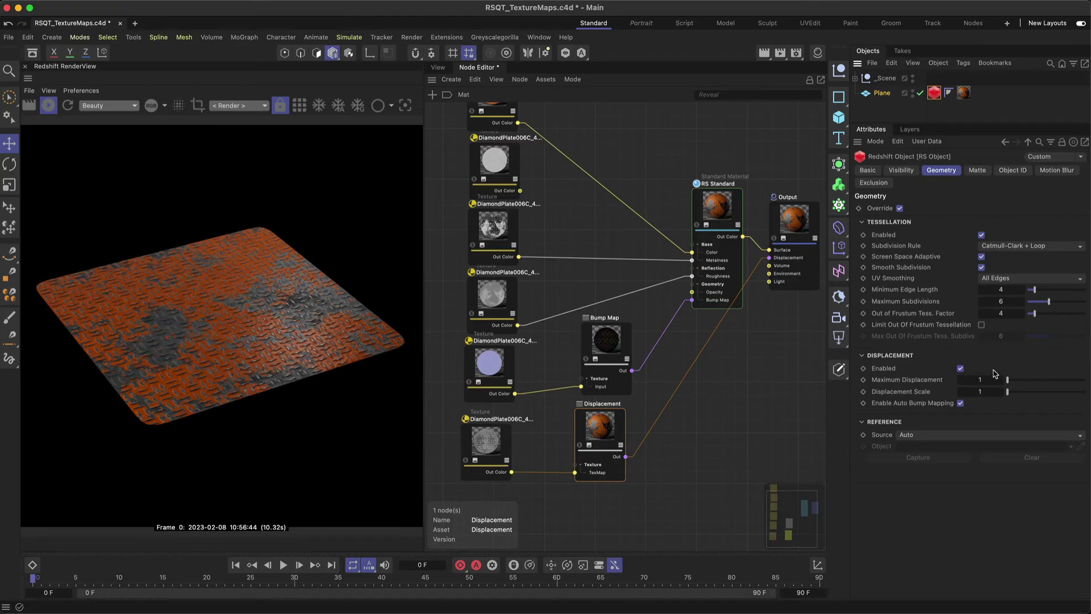
- Add a Color Layer node and feed the AmbientOcclusion texture into its Layer 1 Color
scroll(625, 312, up, 3)
click(482, 161)
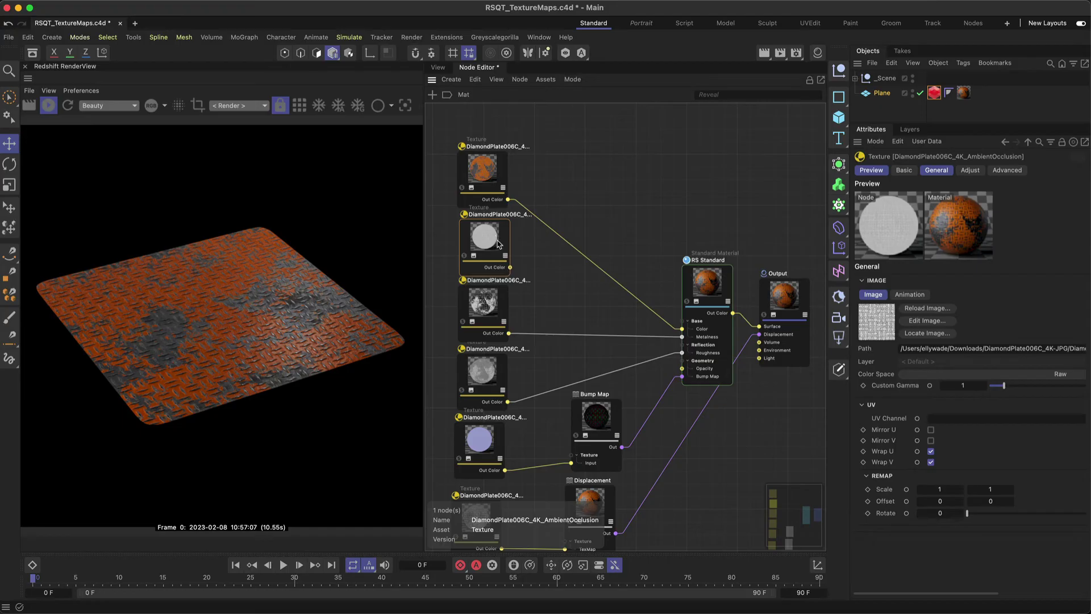
double_click(570, 184)
text(colo)
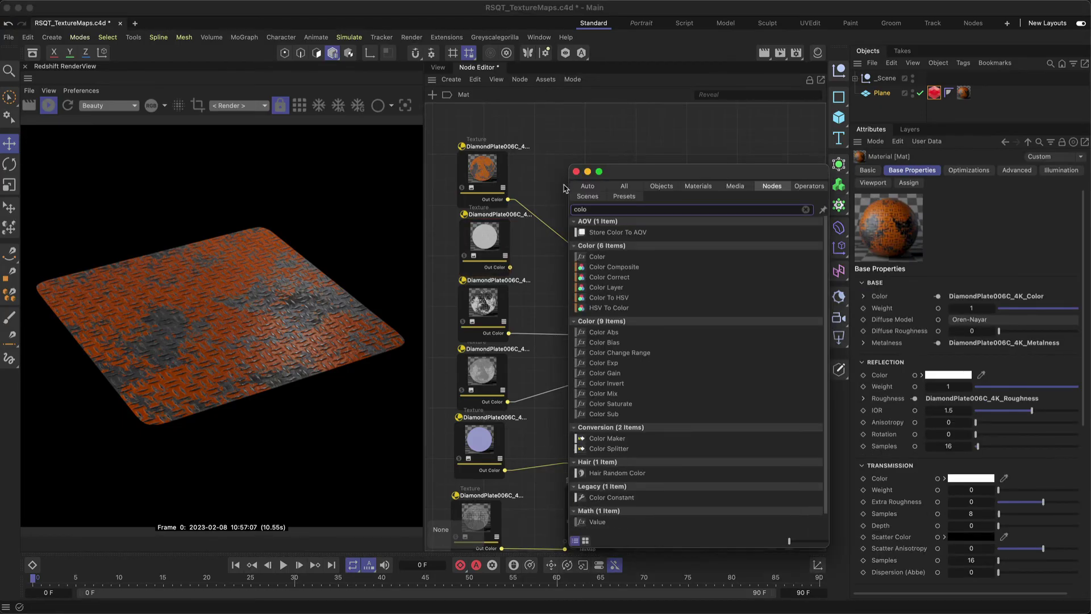
text(r)
drag(606, 287, 569, 229)
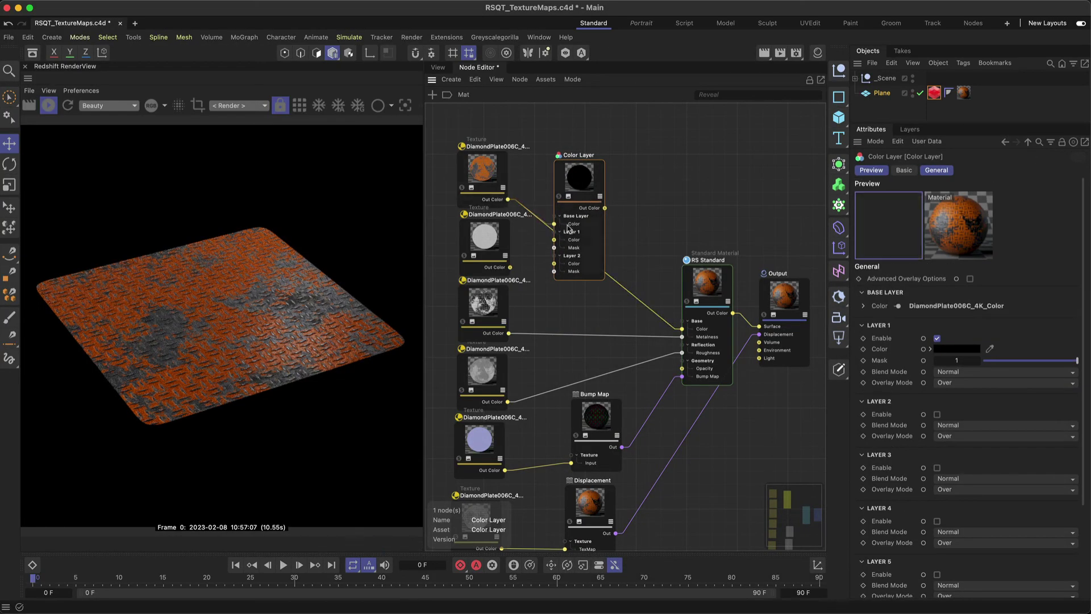
drag(510, 267, 554, 240)
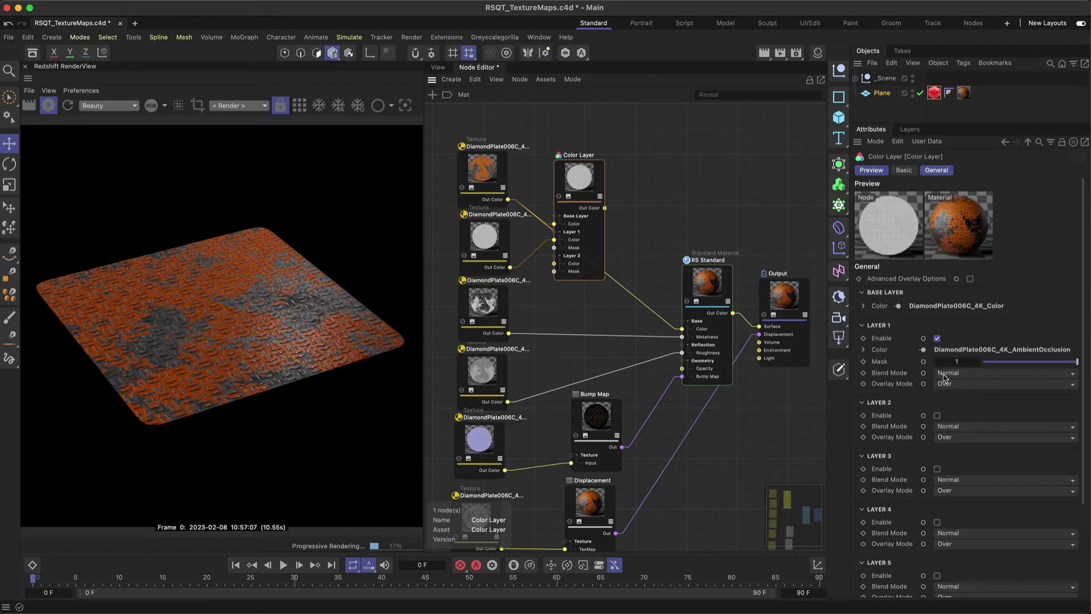
- Set Layer 1 blend mode to Multiply and connect the Color Layer output to Base Color
click(944, 373)
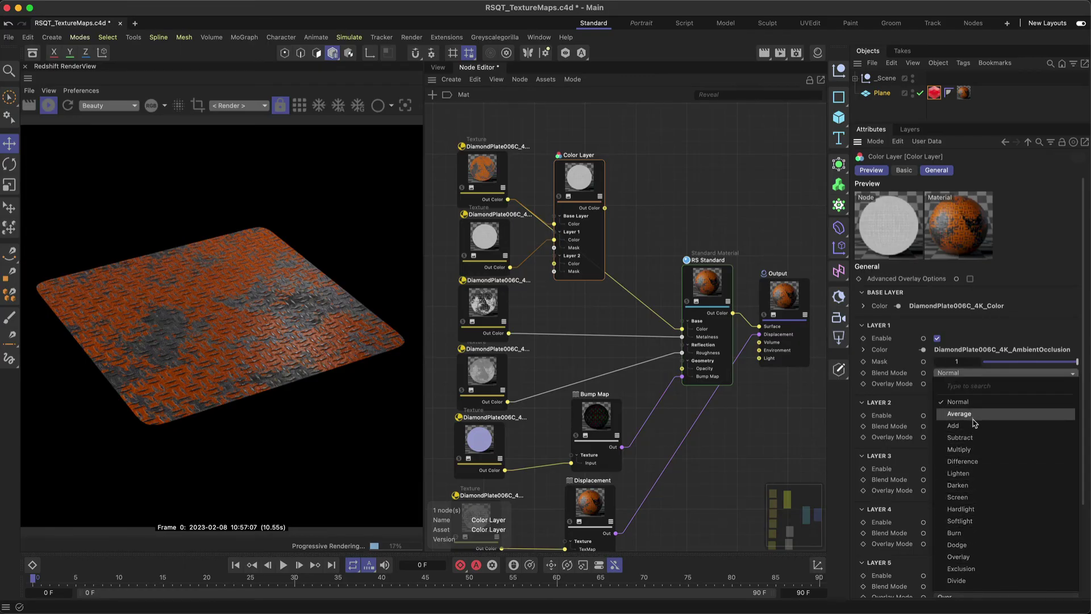
click(966, 453)
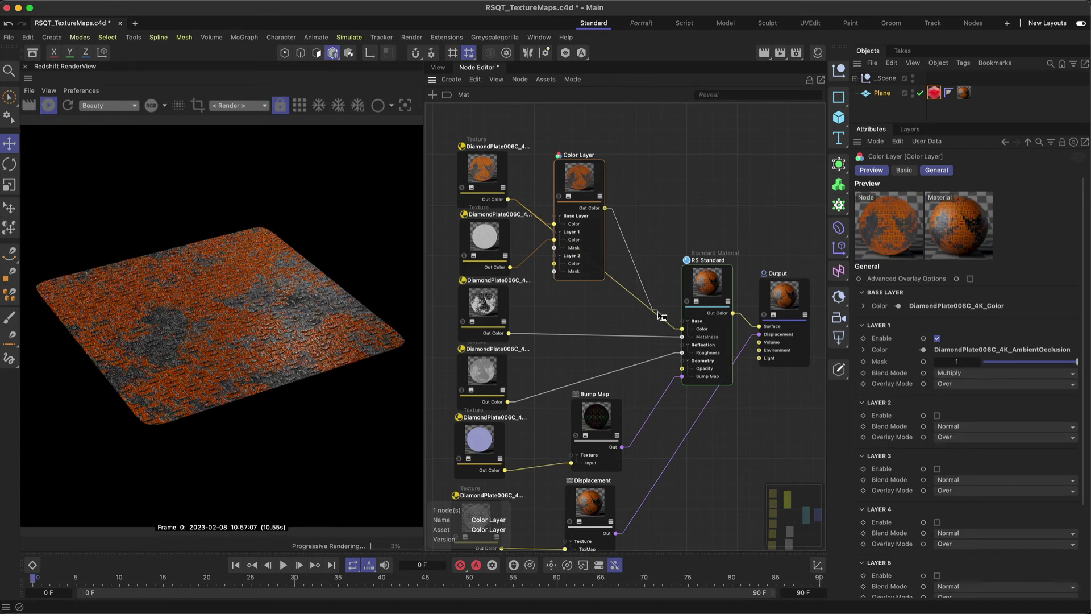
drag(605, 209, 691, 326)
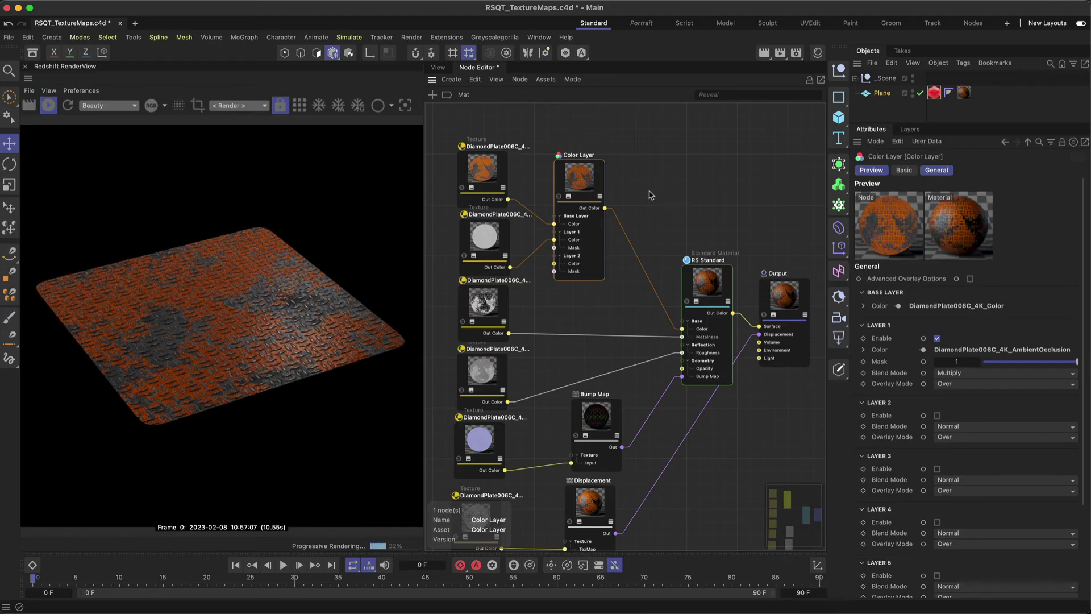
- Add a Base Properties > Emission > Color input port to the RS Standard node
scroll(616, 300, down, 5)
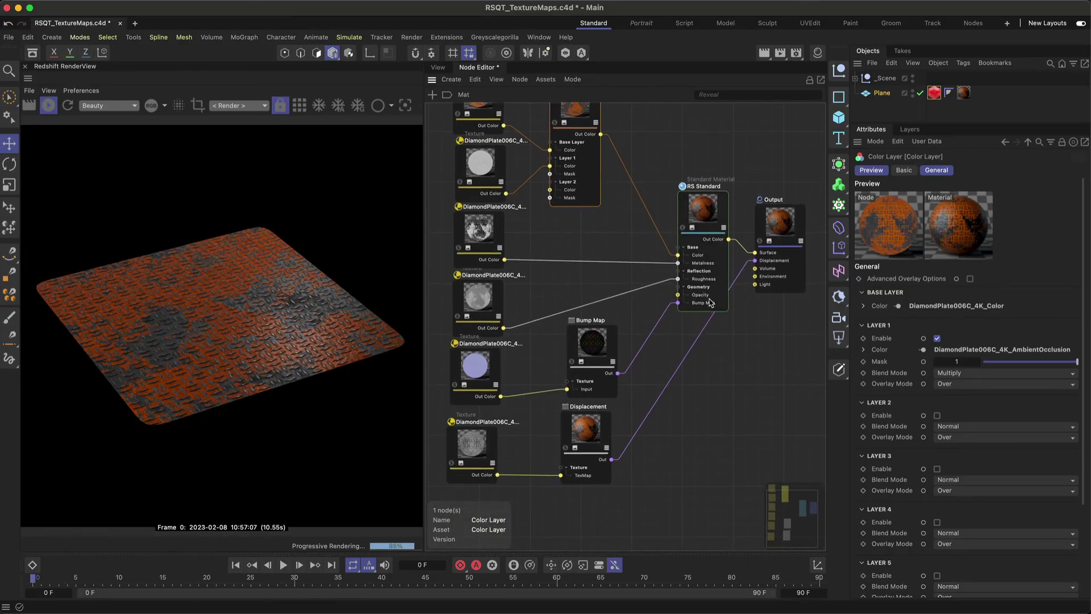
right_click(704, 210)
mouse_move(737, 218)
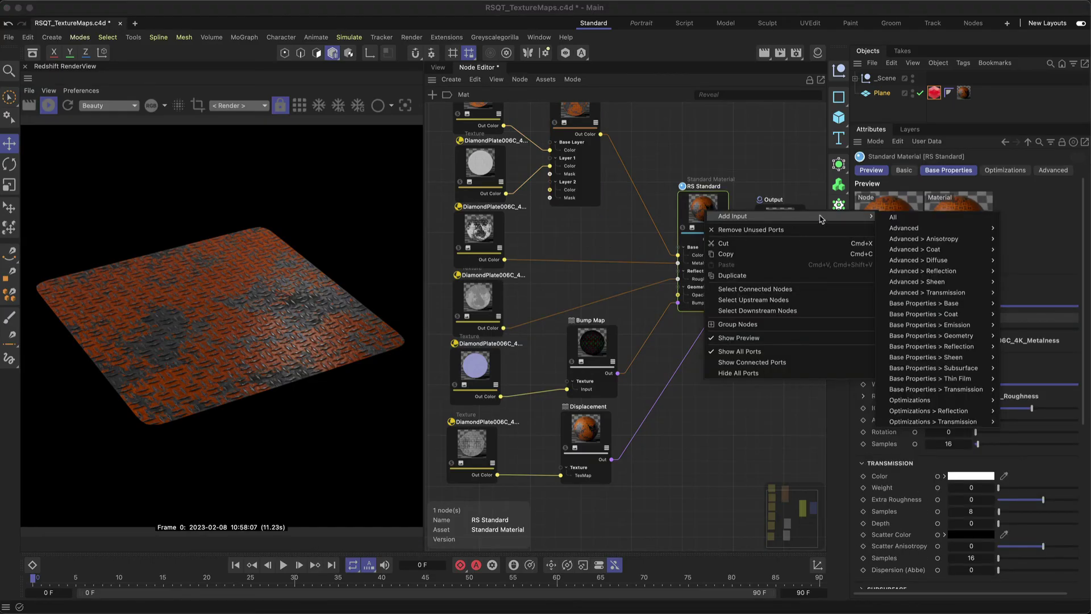
mouse_move(966, 324)
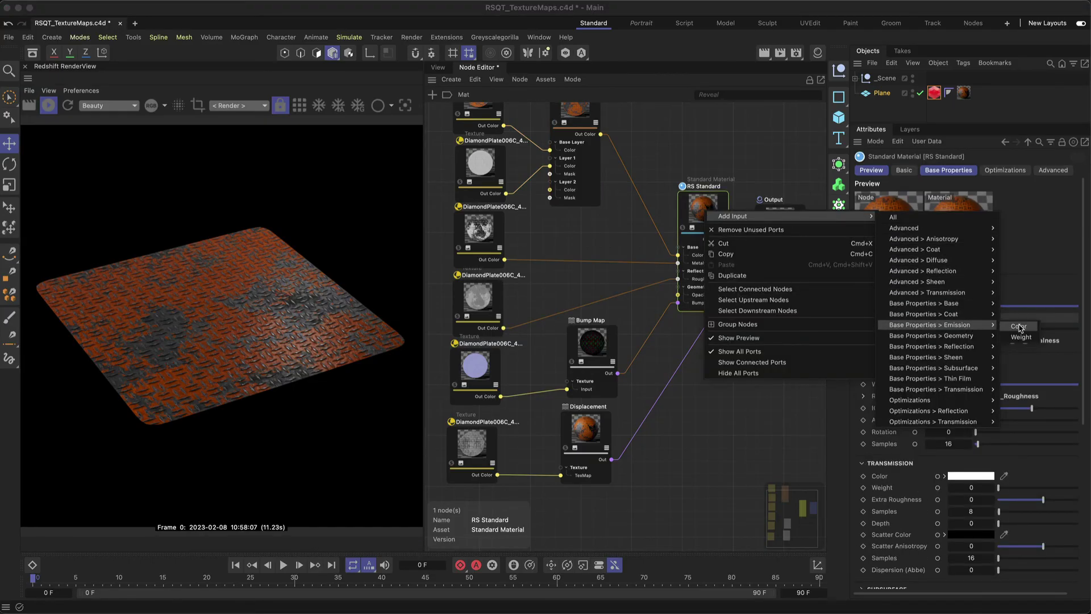
click(1022, 328)
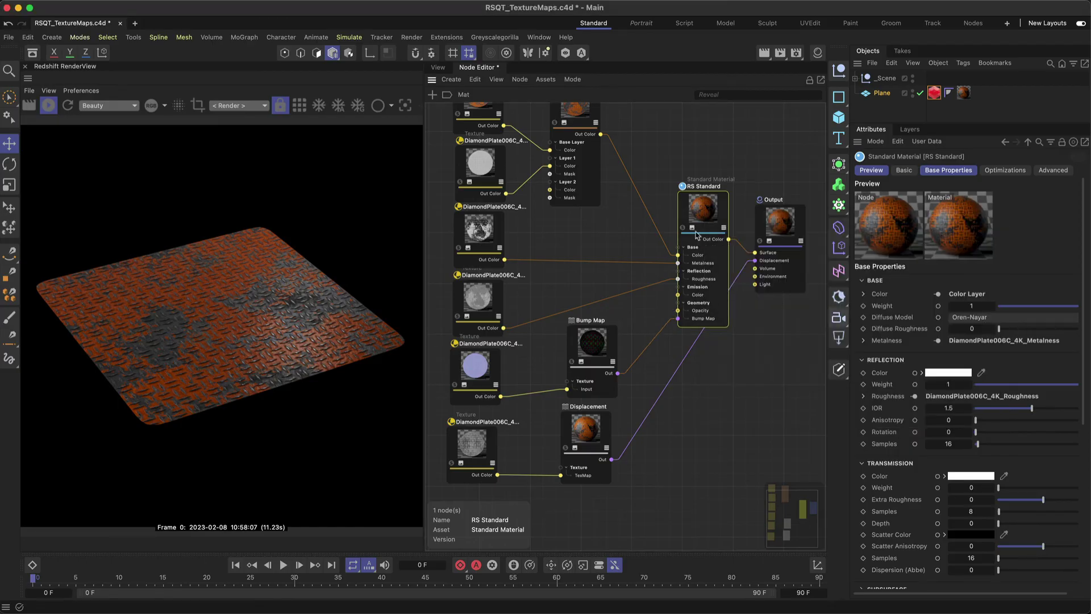
scroll(970, 299, down, 10)
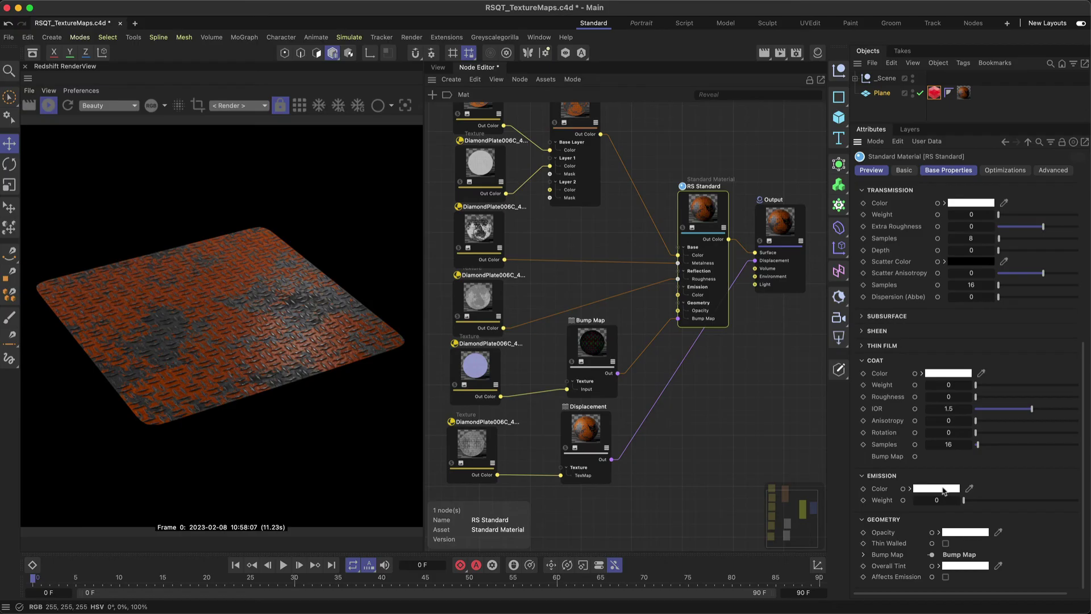
click(571, 240)
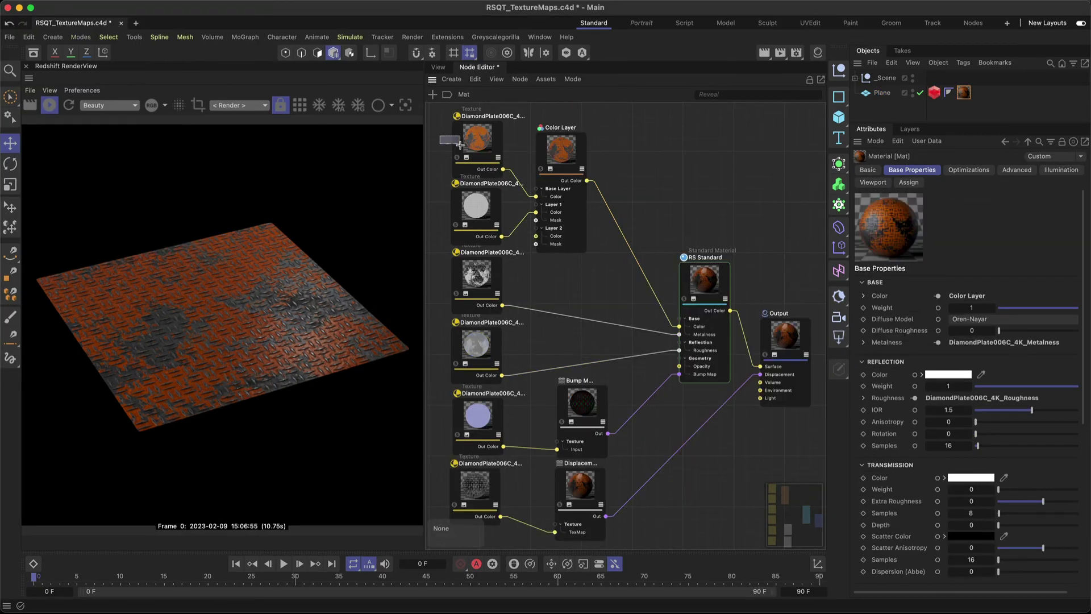
- Set Remap Scale to 2 and 2 on all six texture nodes
drag(439, 111, 509, 500)
click(945, 489)
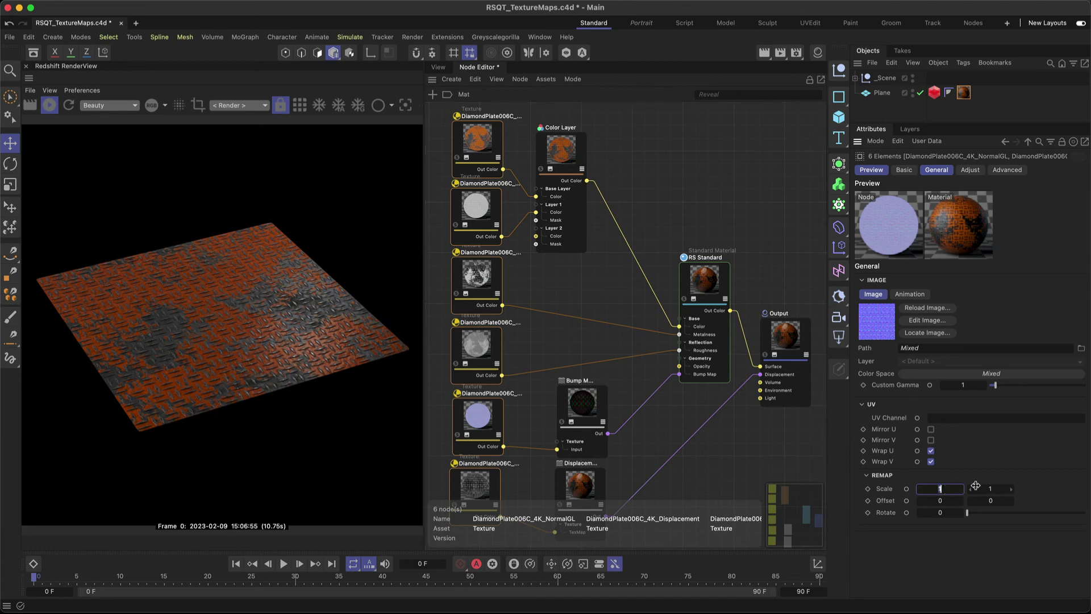
text(2)
key(Tab)
text(2)
key(Return)
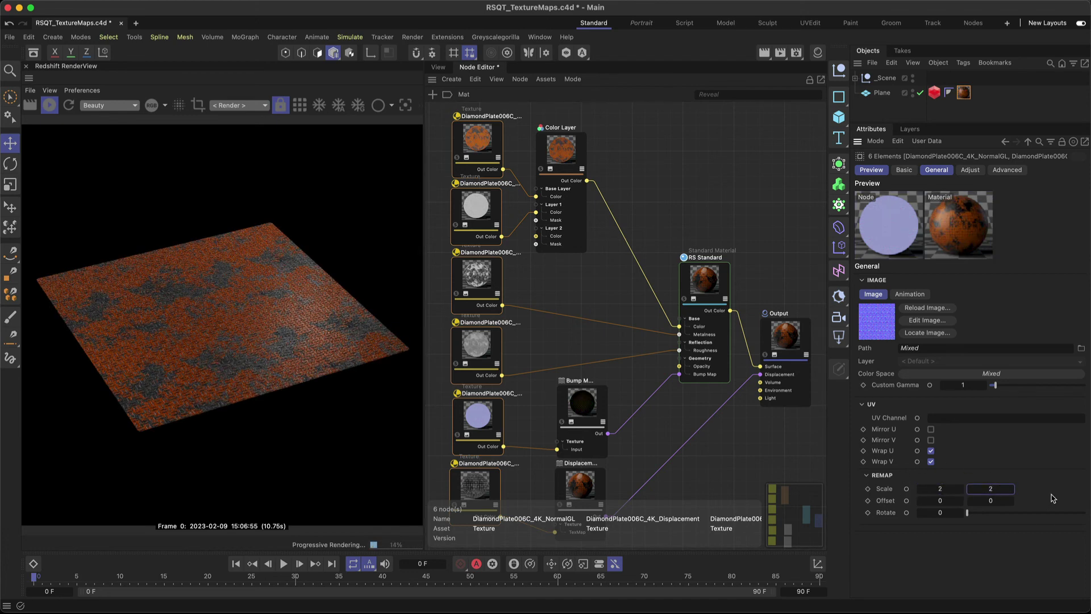
- Add a Color Correct node and shift its Hue to 167.04, turning the base colour cyan
double_click(646, 203)
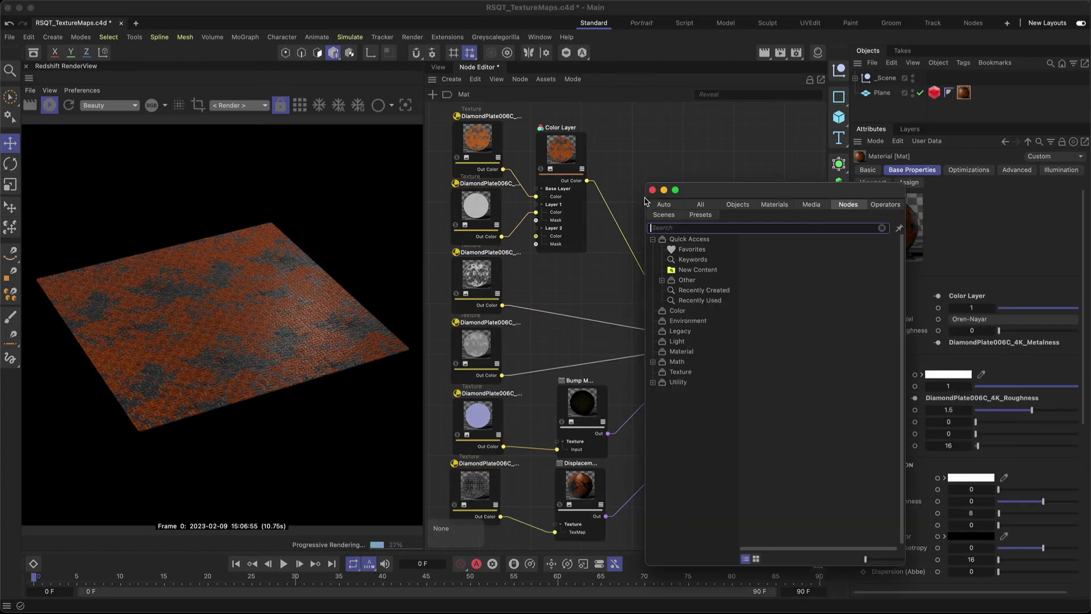
text(colo)
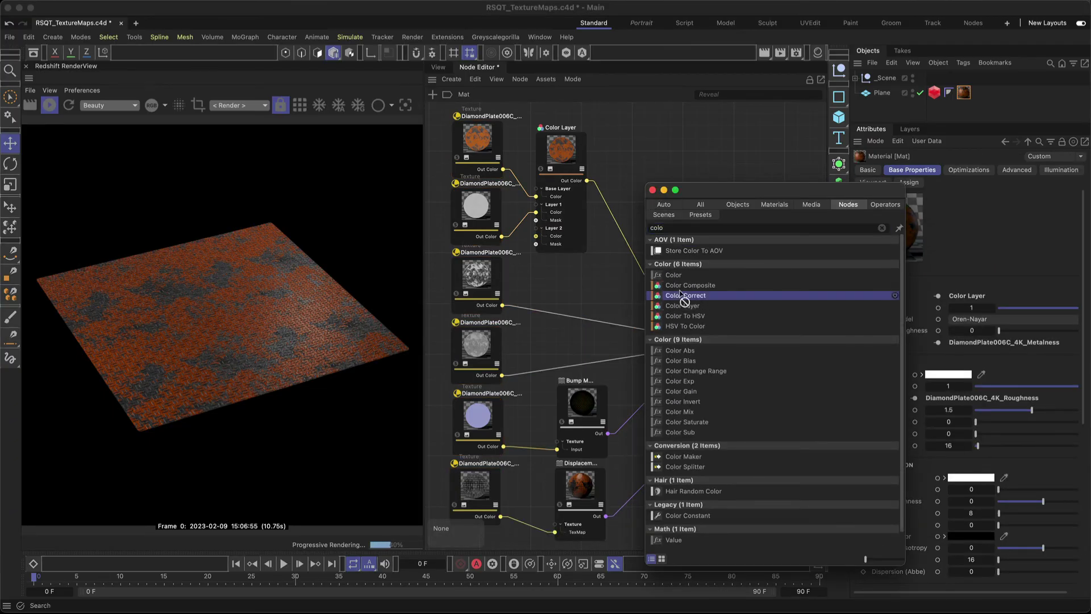
drag(685, 297, 629, 199)
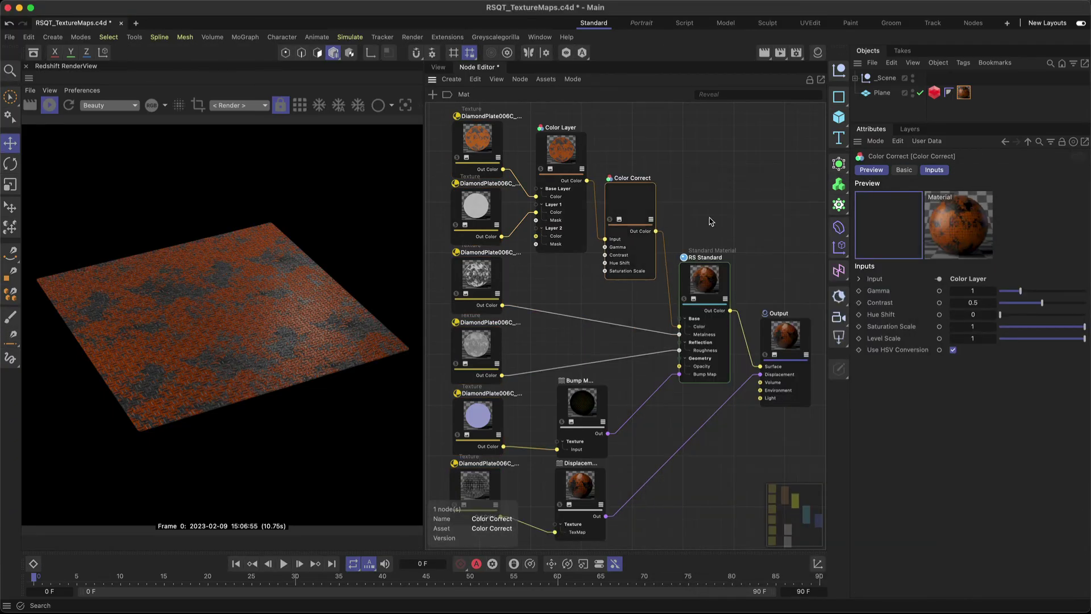
click(1014, 315)
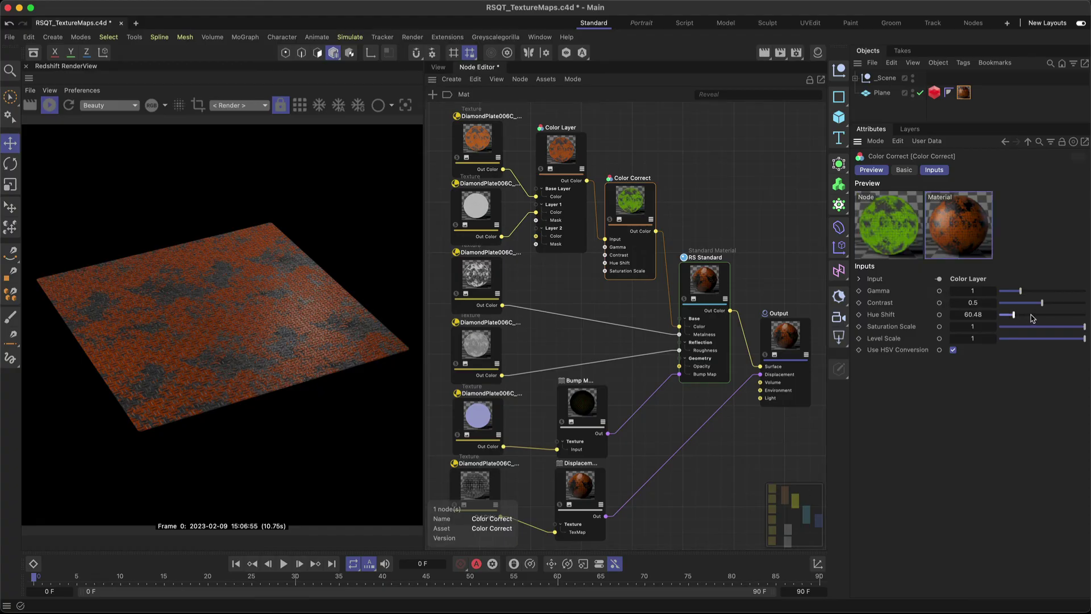
click(1032, 315)
click(1040, 315)
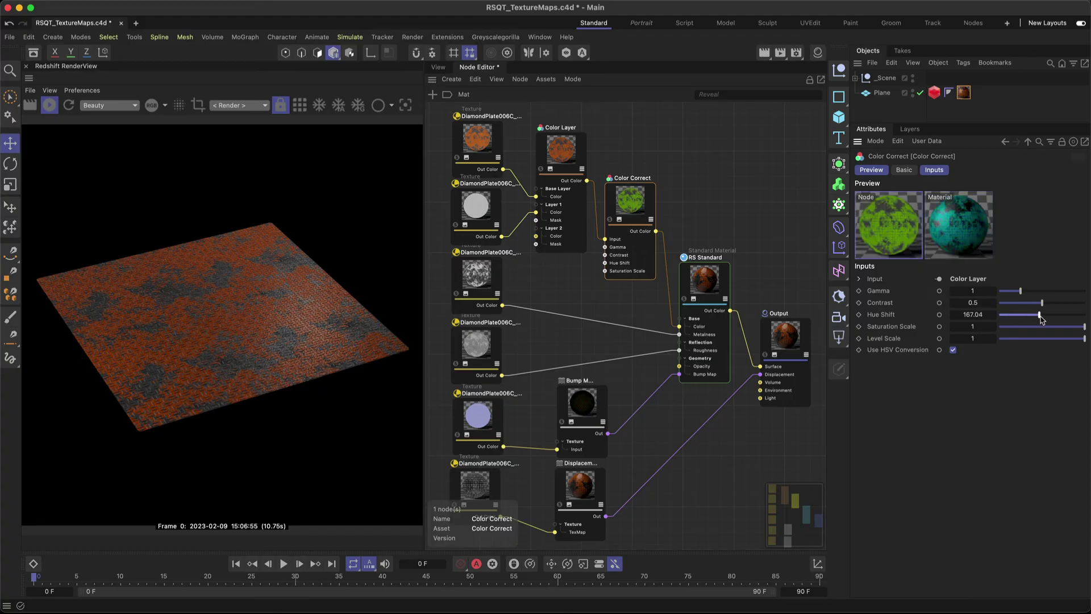
click(577, 295)
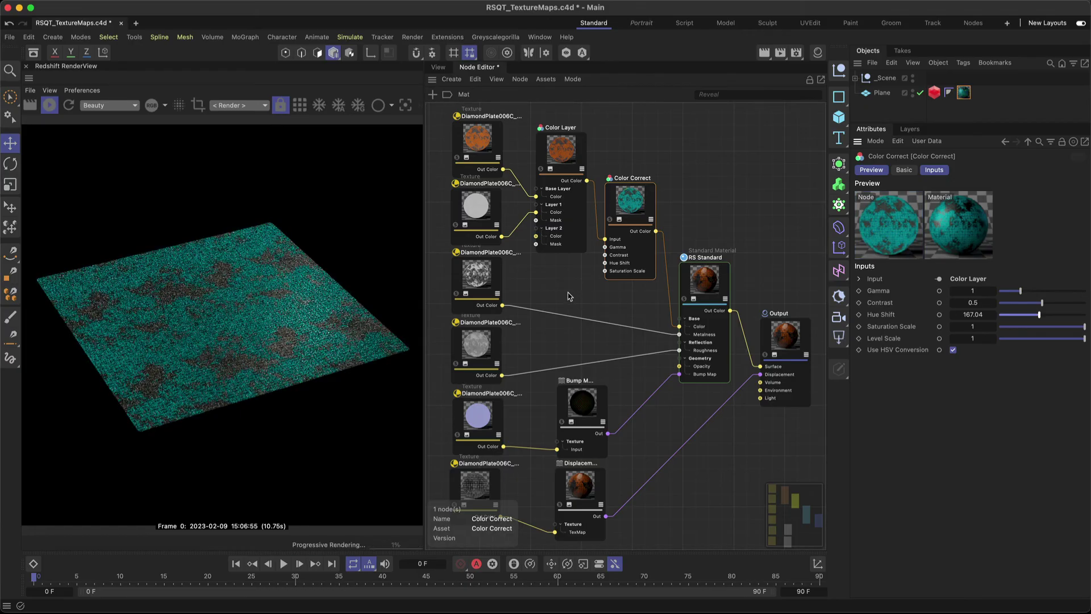
- Add a Ramp node and move its black knot to about 40.49%
key(shift+c)
text(ramp)
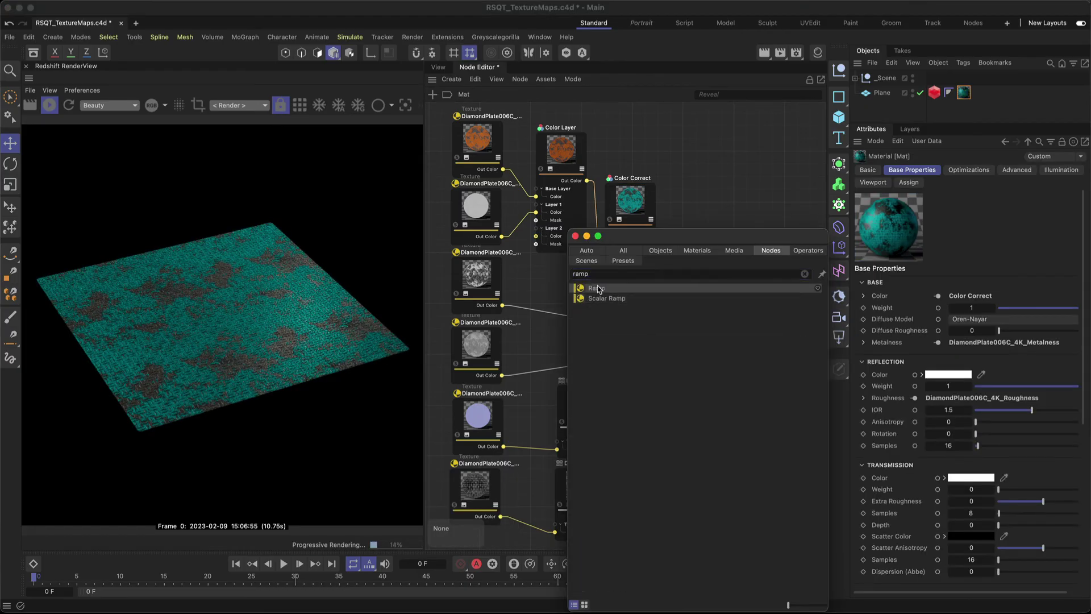
key(Return)
drag(560, 301, 570, 300)
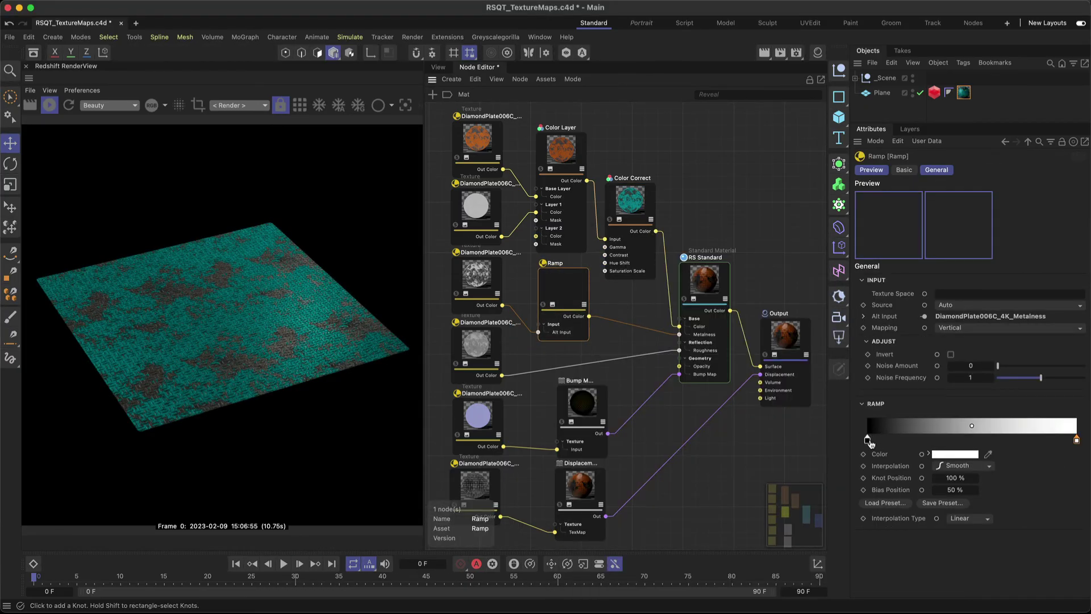
drag(867, 439, 952, 440)
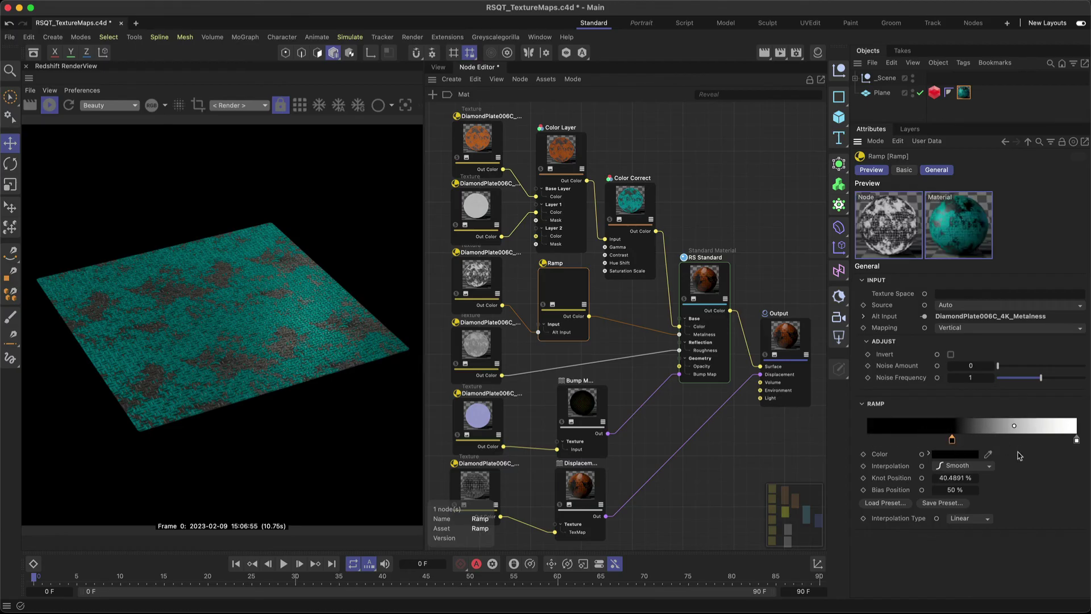